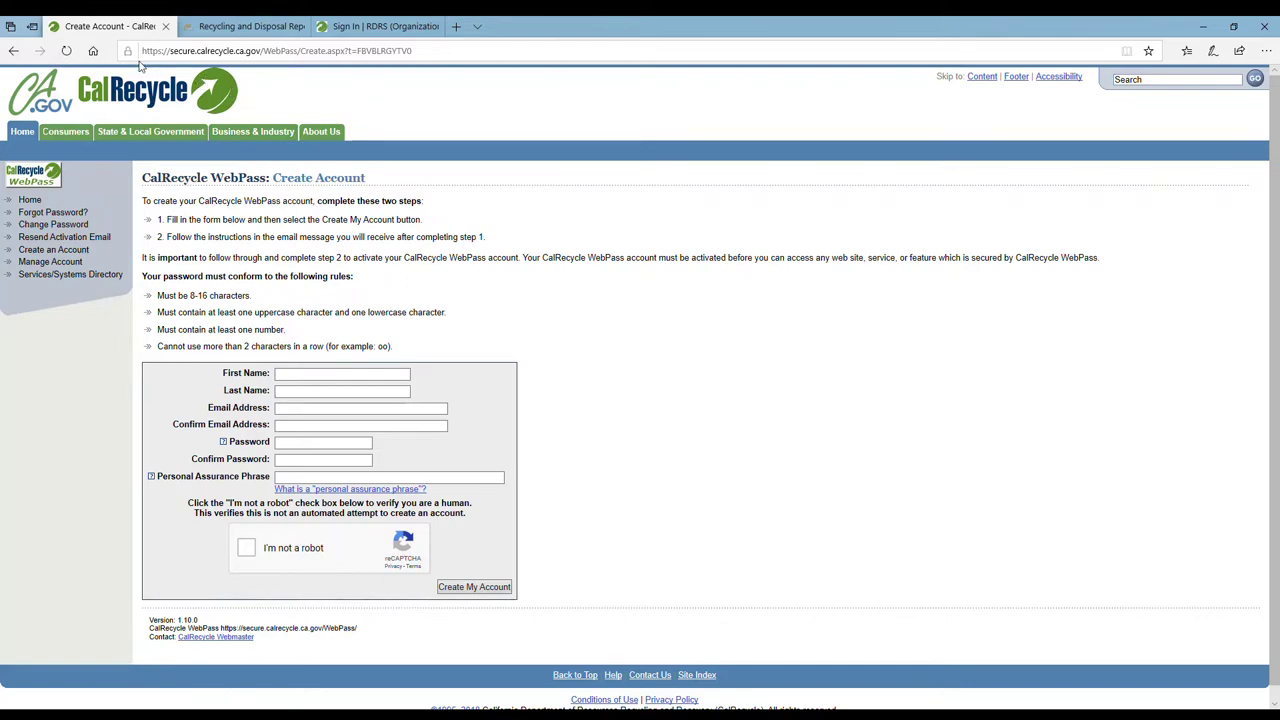
From the CalRecycle home page, search the site for 'rdrs'
{"action": "left_click", "coordinate": [140, 104]}
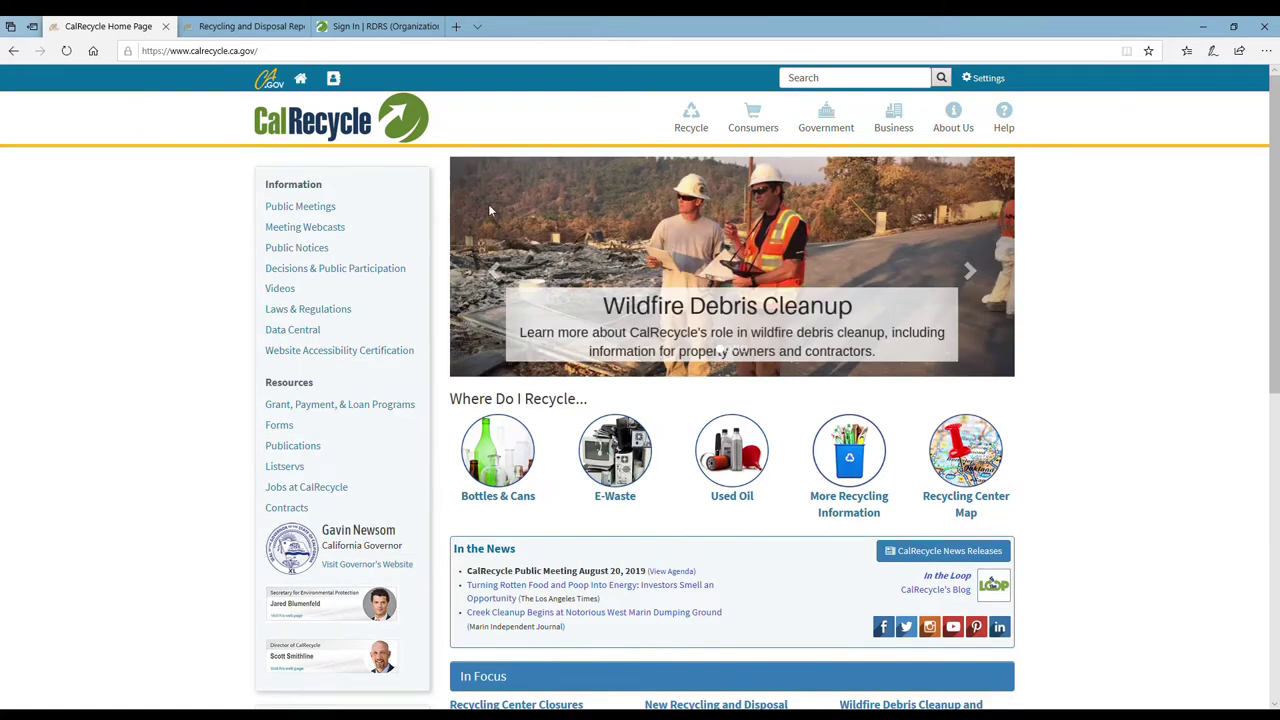
{"action": "left_click", "coordinate": [817, 84]}
{"action": "type", "text": "rdrs"}
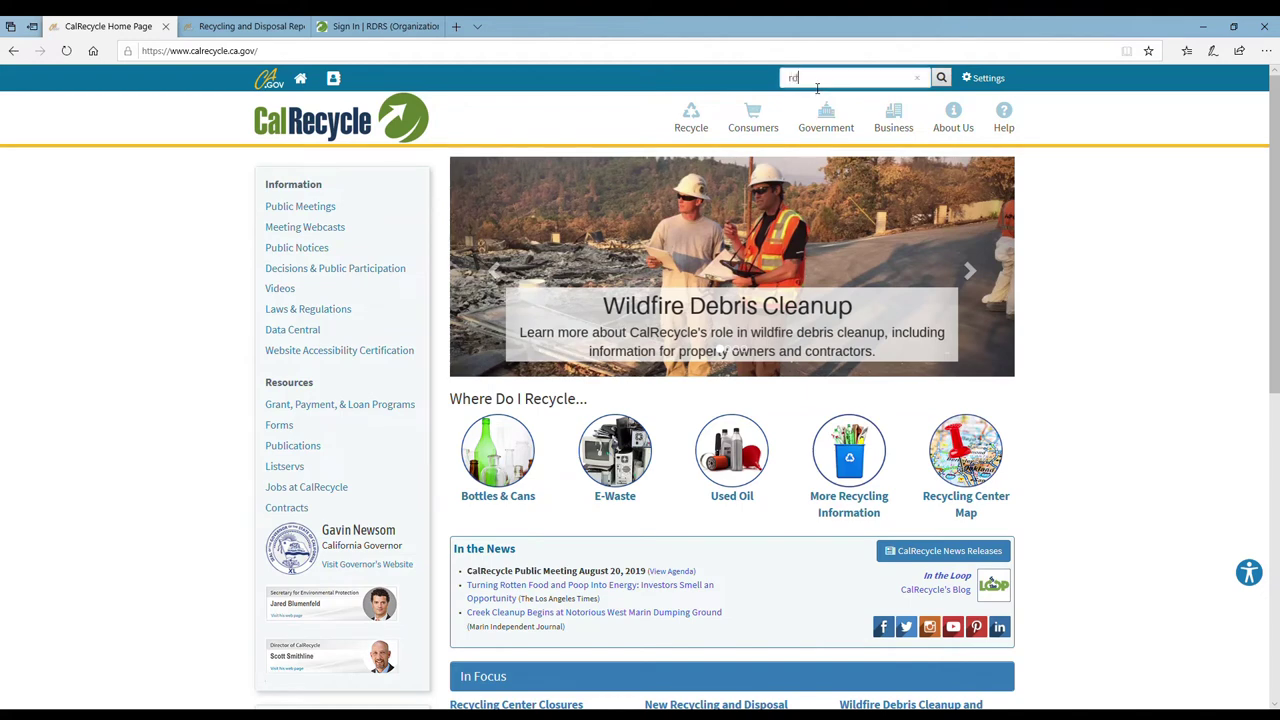
{"action": "key", "text": "Return"}
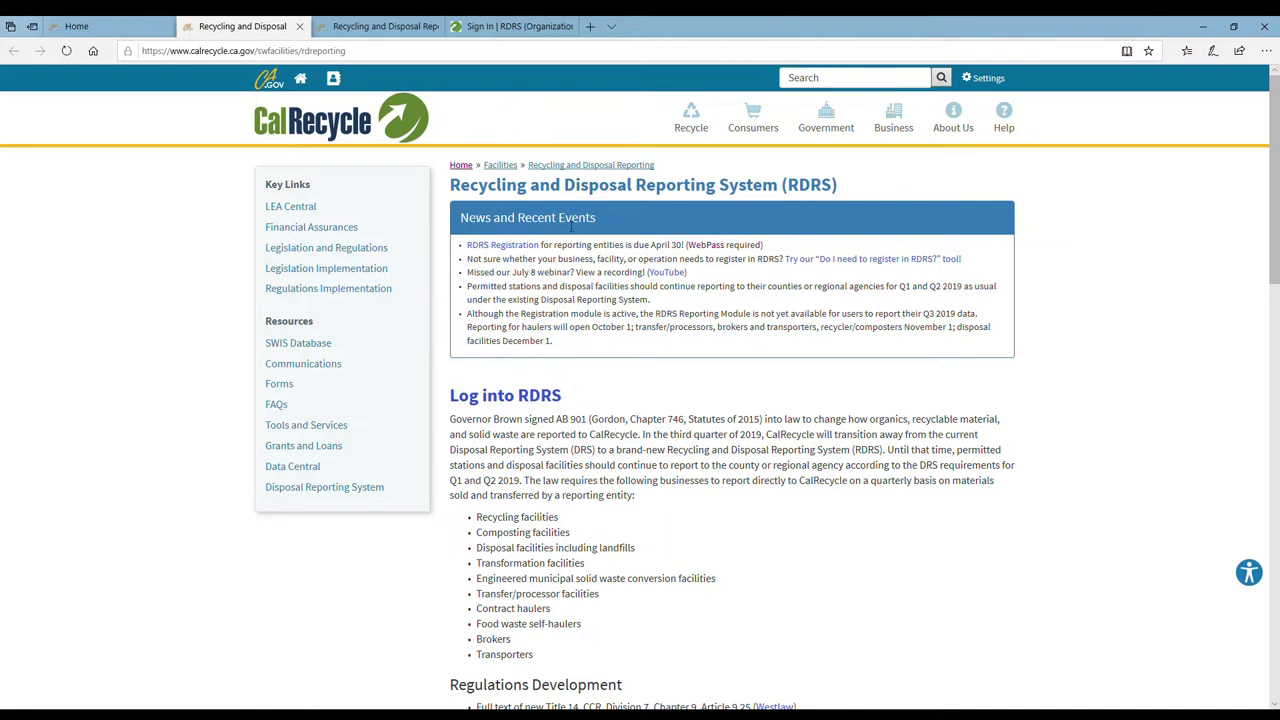
Sign in to RDRS with the WebPass account's email address and password
{"action": "left_click", "coordinate": [520, 400]}
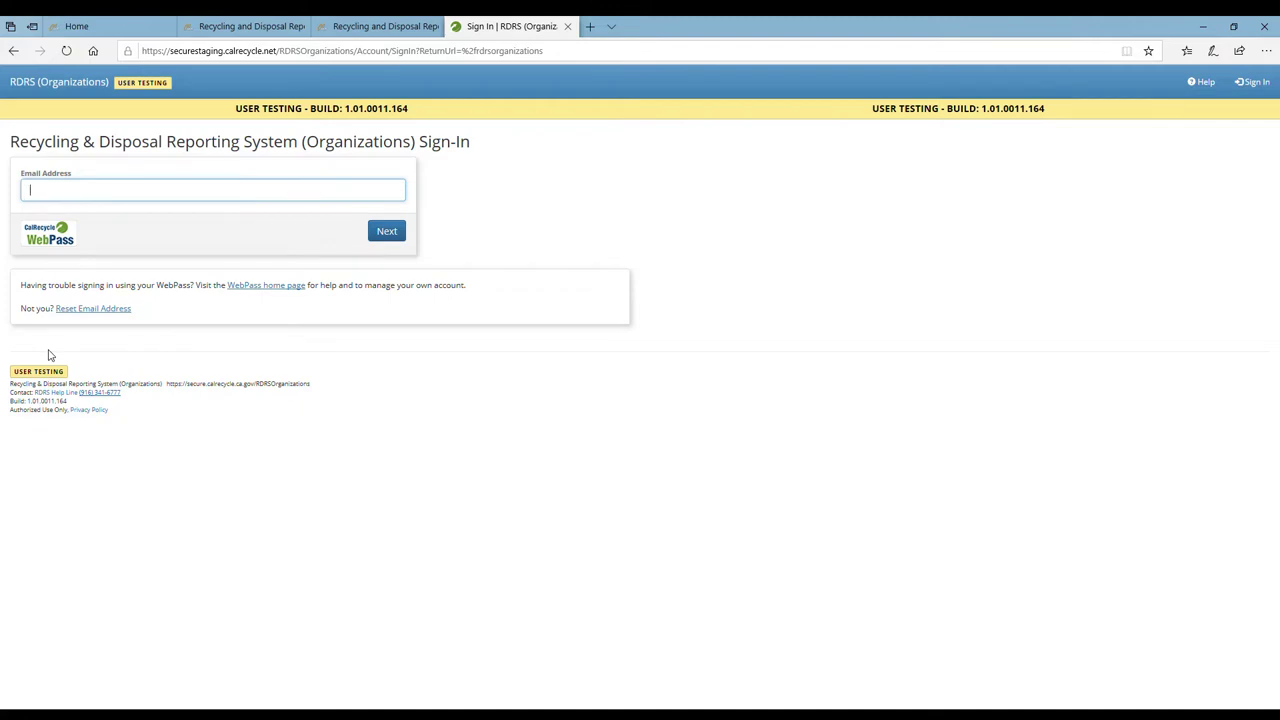
{"action": "key", "text": "Return"}
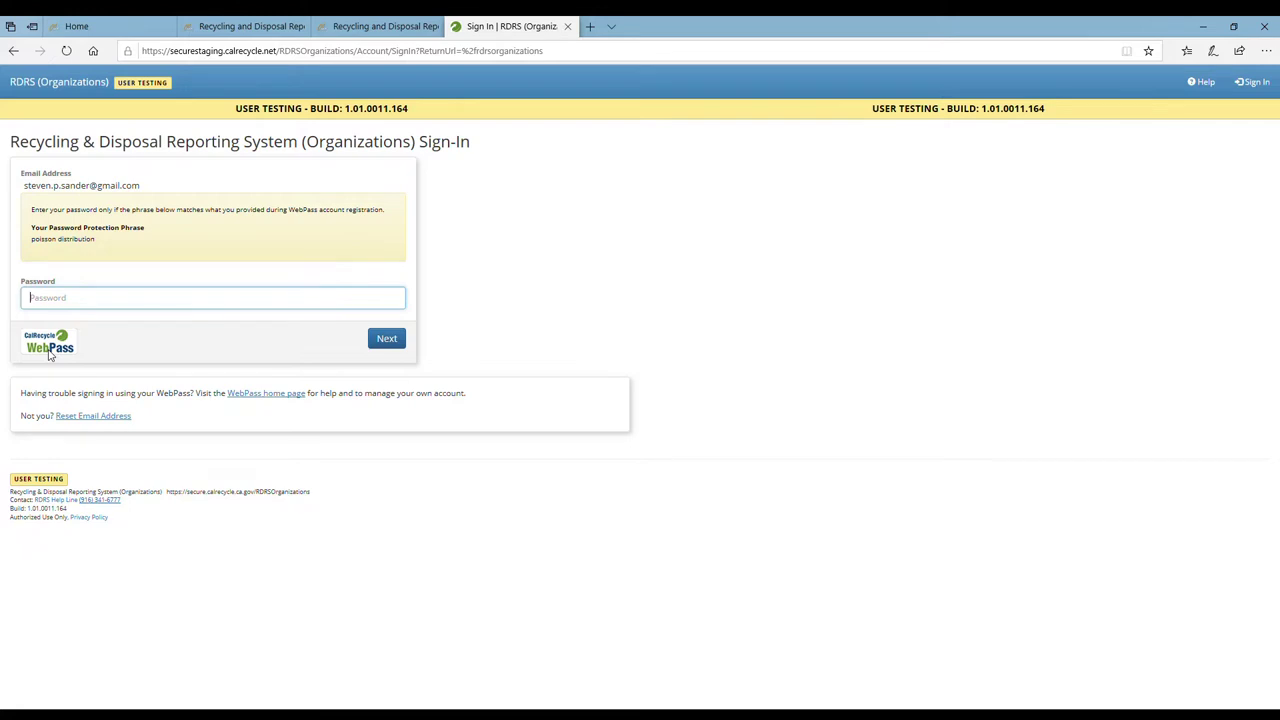
{"action": "type", "text": "***********"}
{"action": "key", "text": "Return"}
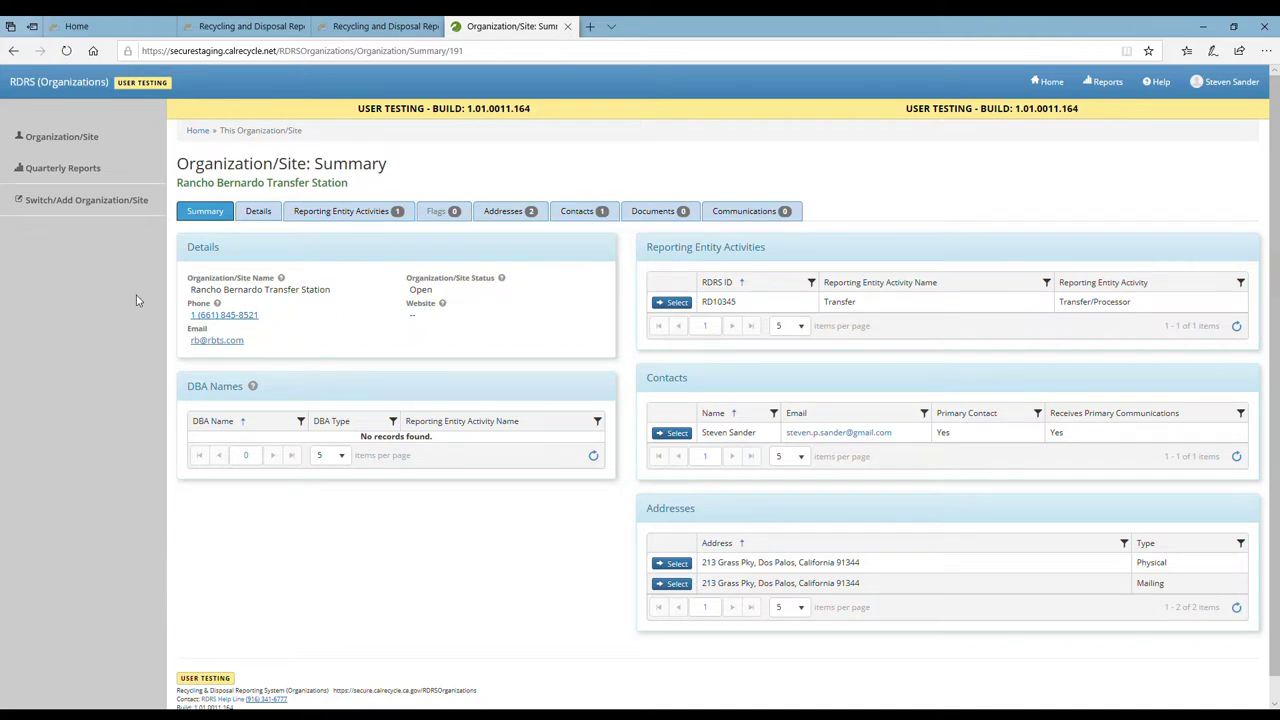
Open Quarterly Reports to list the station's 2019 Q1 and Q2 reports
{"action": "left_click", "coordinate": [67, 177]}
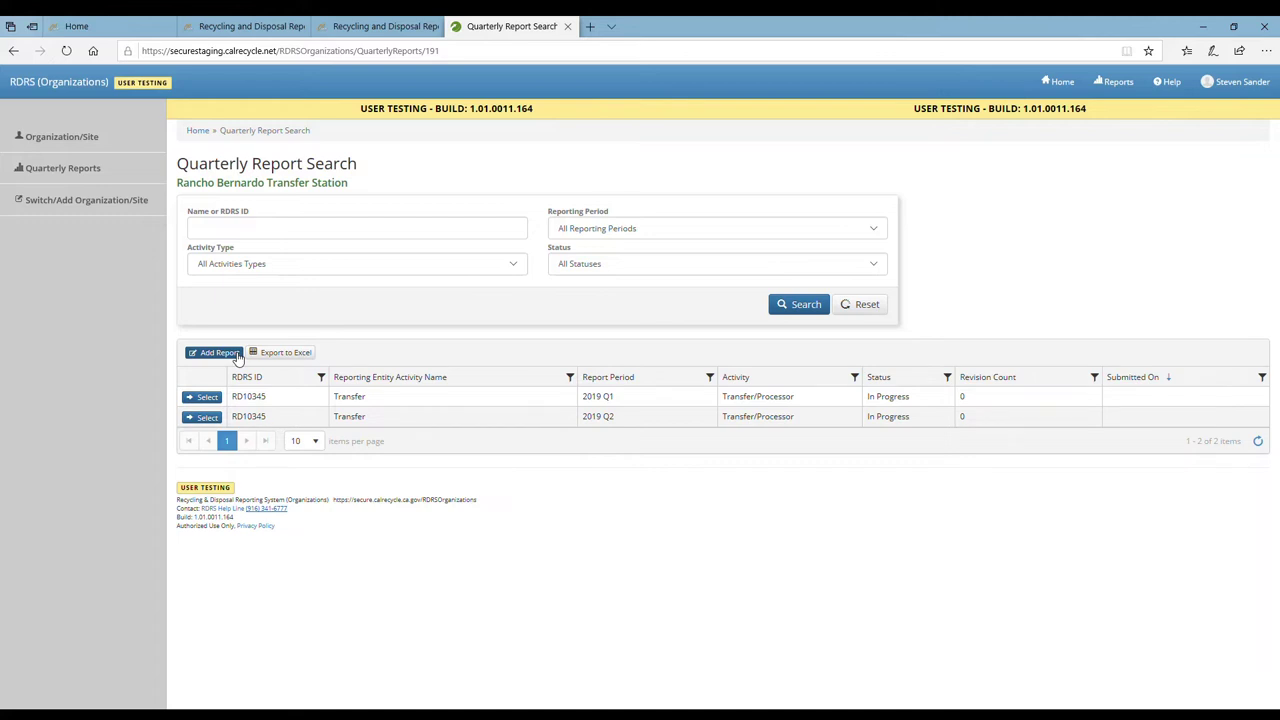
Add and save a new quarterly report for Transfer (RD10345) covering reporting period 2019 Q3
{"action": "left_click", "coordinate": [222, 353]}
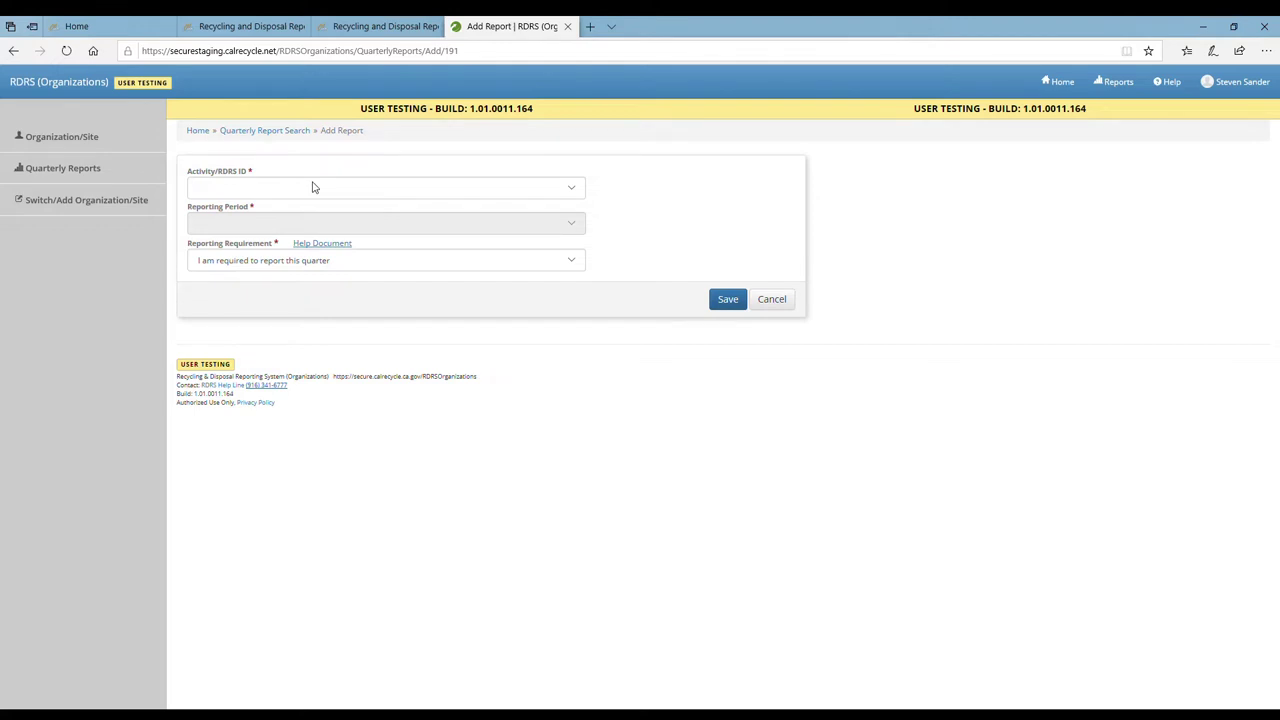
{"action": "left_click", "coordinate": [312, 187]}
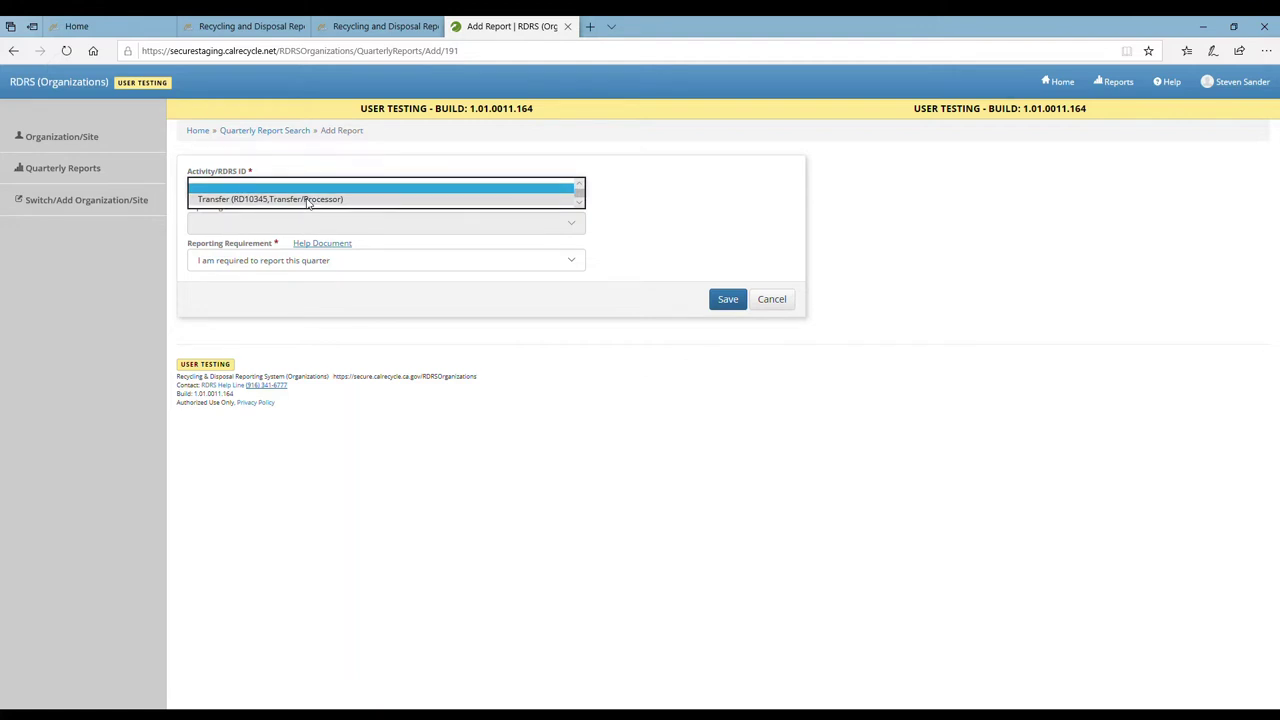
{"action": "left_click", "coordinate": [308, 200]}
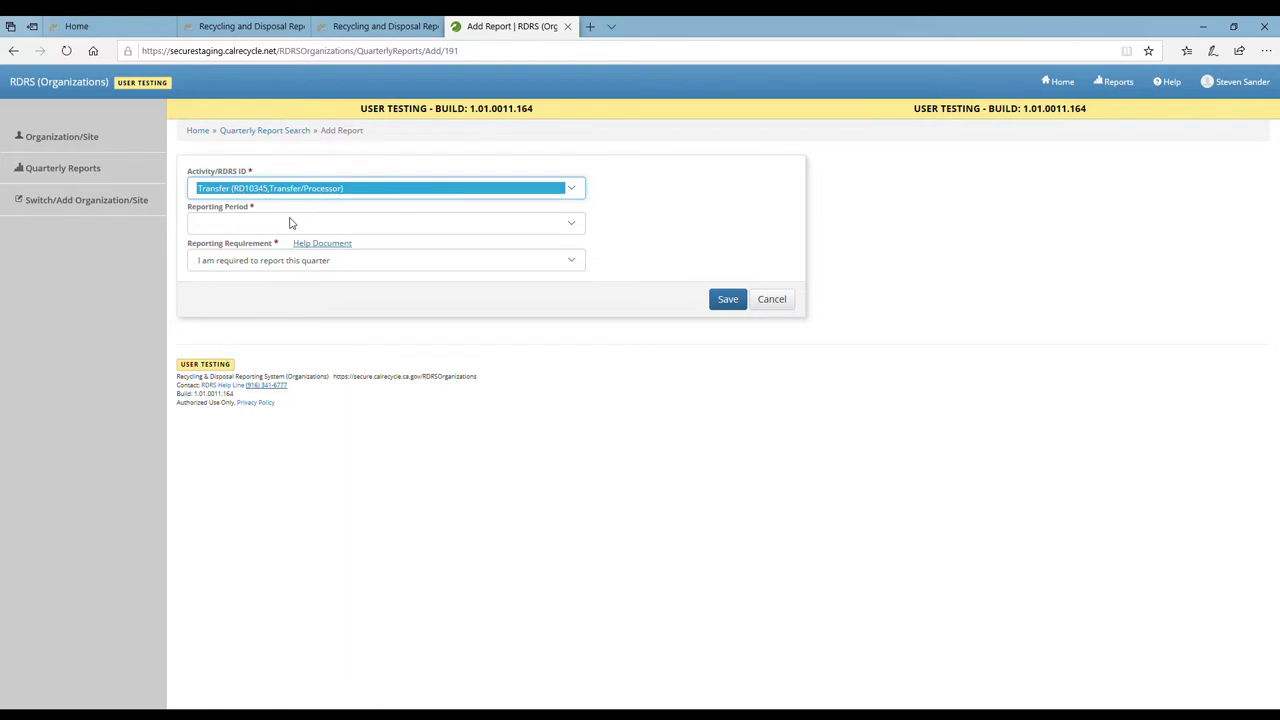
{"action": "left_click", "coordinate": [290, 223]}
{"action": "left_click", "coordinate": [289, 233]}
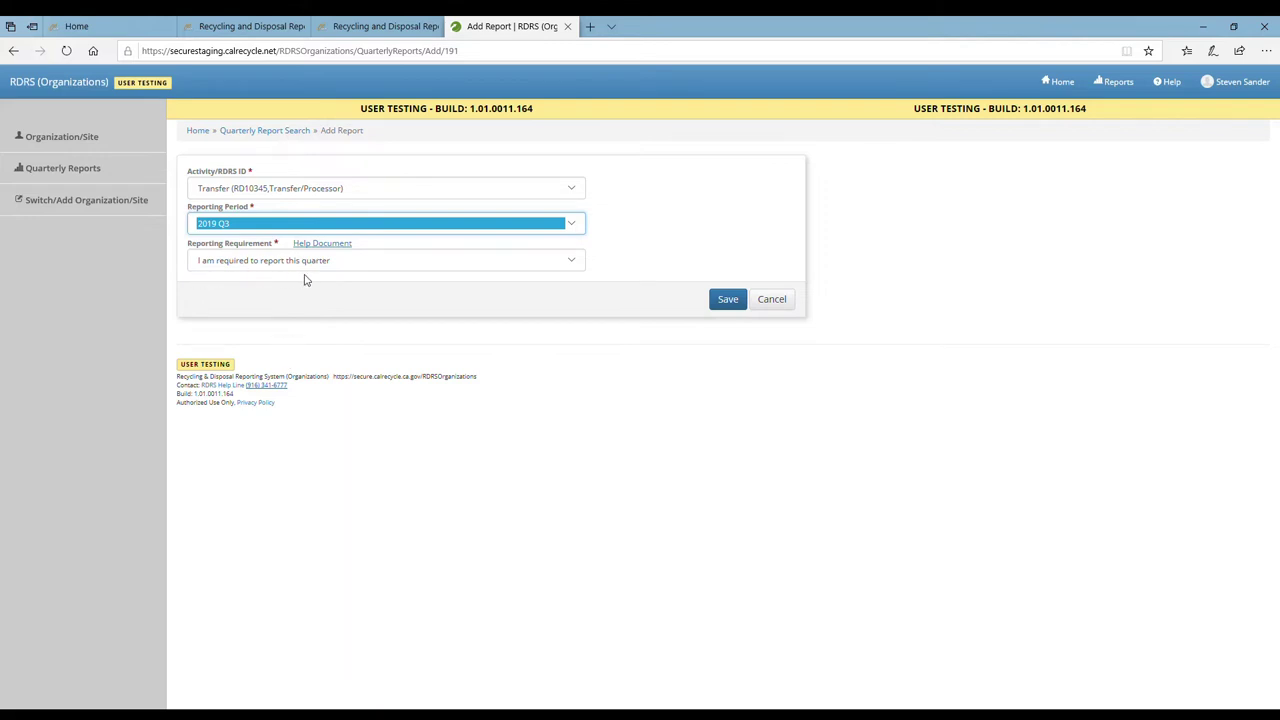
{"action": "left_click", "coordinate": [726, 302]}
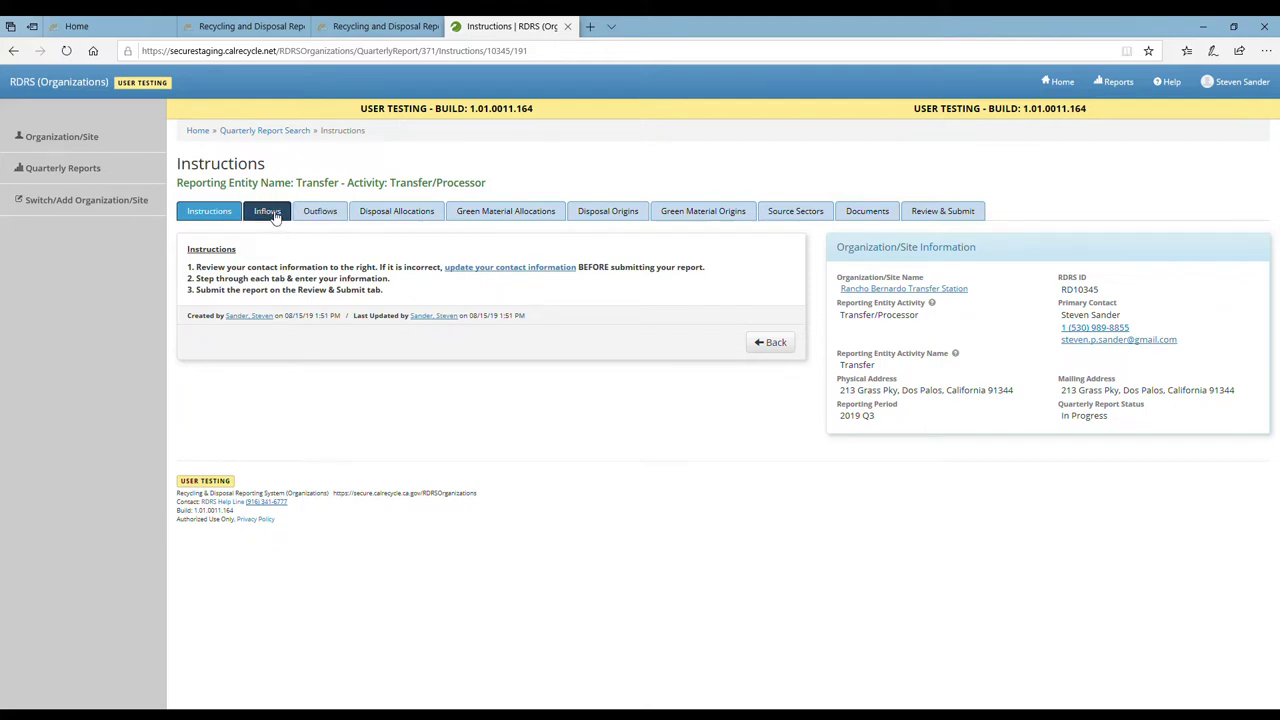
Open the Inflows tab of the 2019 Q3 quarterly report
{"action": "left_click", "coordinate": [276, 218]}
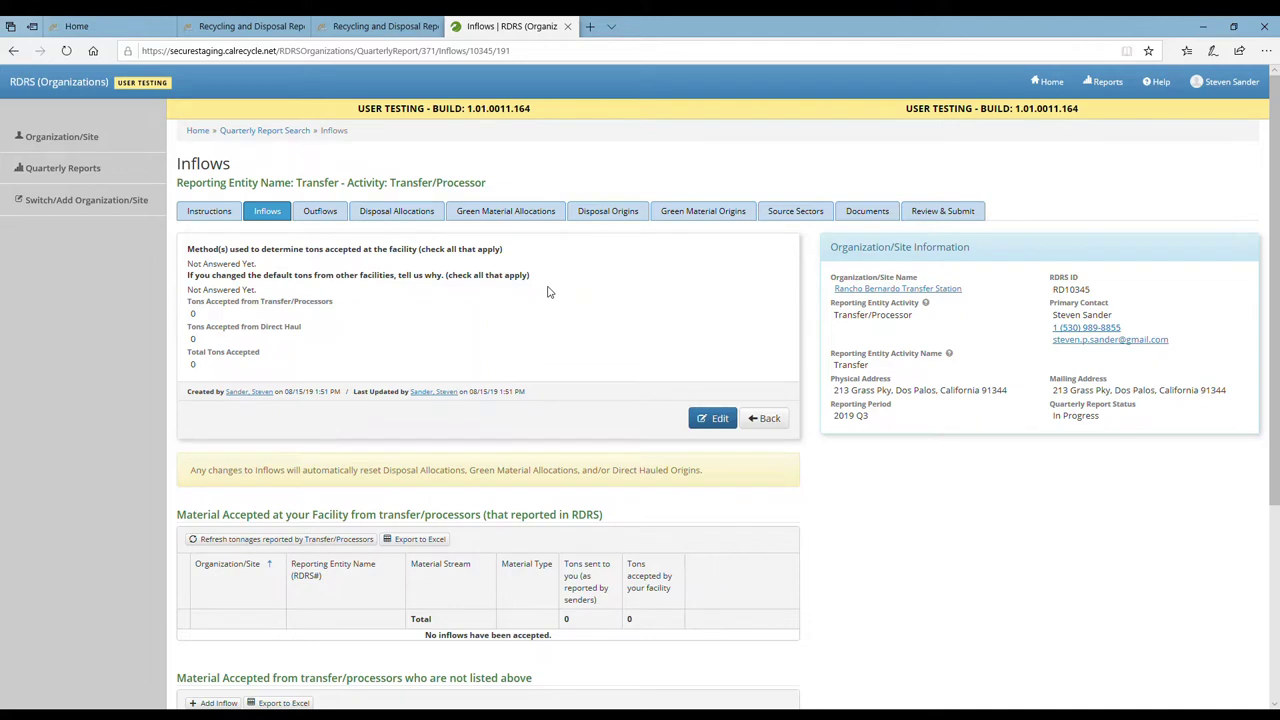
Scroll down the Inflows page to the Direct Haul section
{"action": "scroll", "coordinate": [530, 318], "scroll_direction": "down", "scroll_amount": 2}
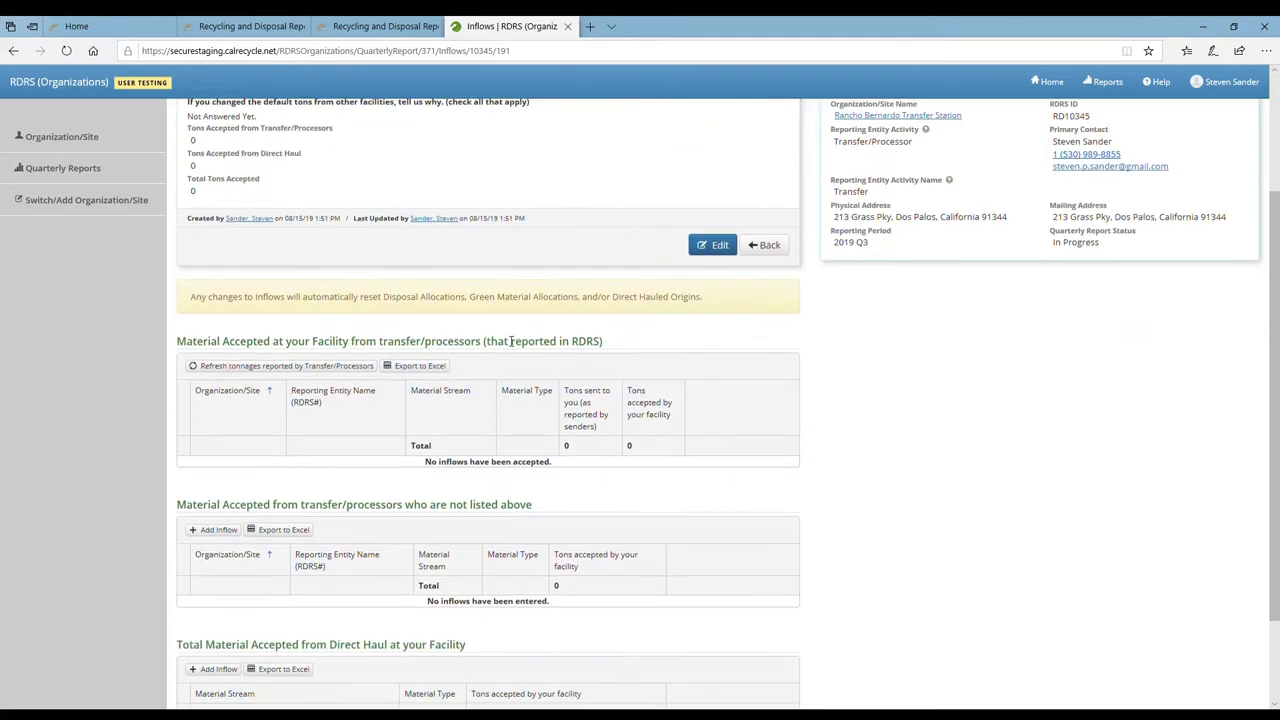
{"action": "scroll", "coordinate": [487, 371], "scroll_direction": "down", "scroll_amount": 1}
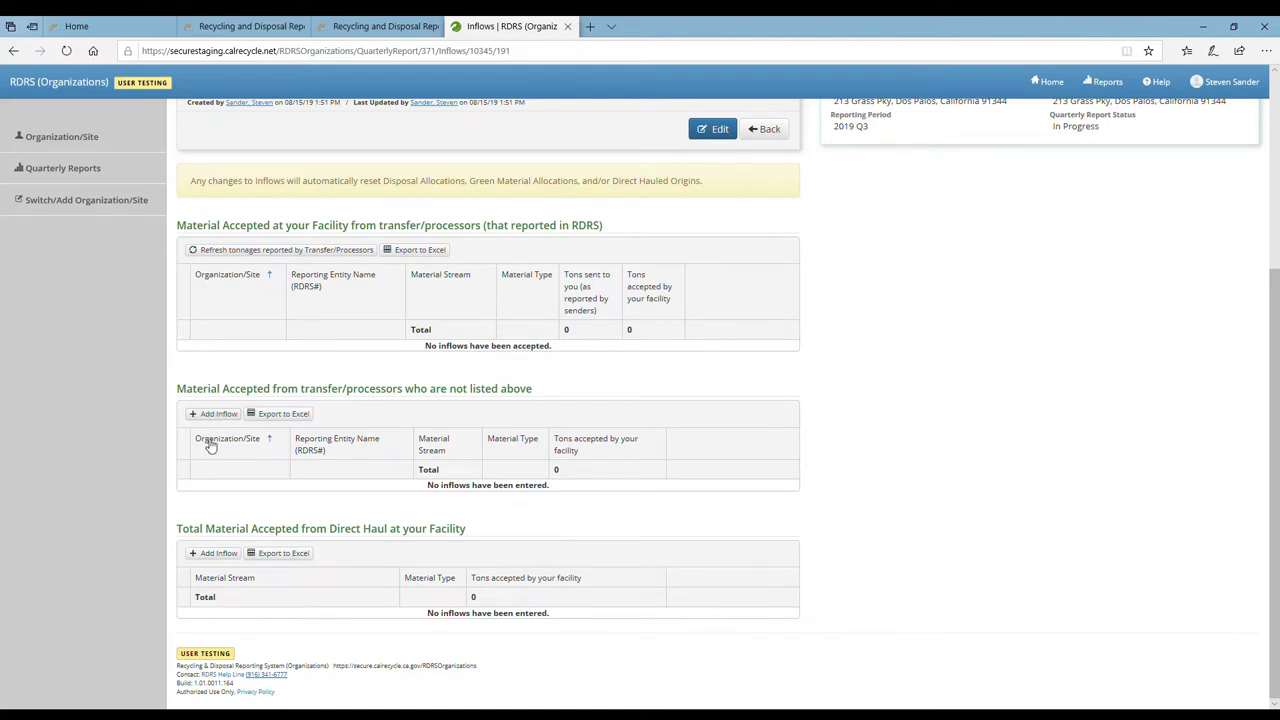
Add and save a direct haul inflow row of 50 tons of Solid Waste for Disposal
{"action": "left_click", "coordinate": [220, 554]}
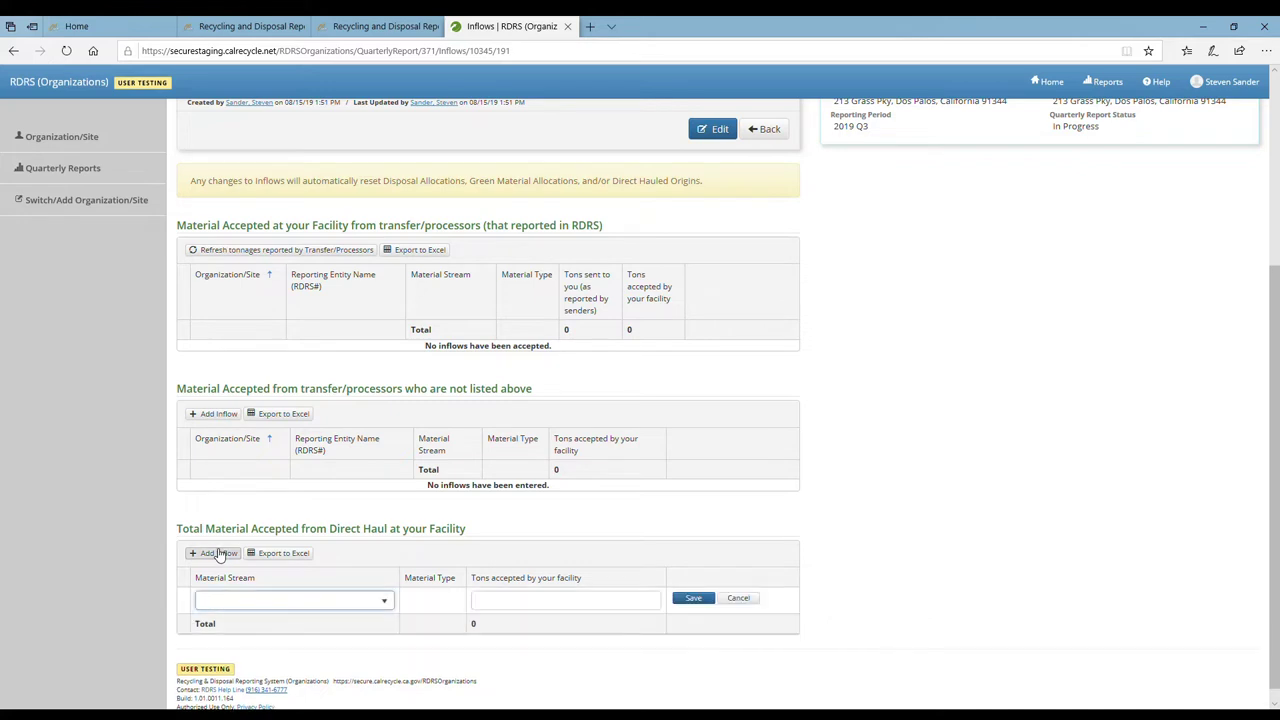
{"action": "left_click", "coordinate": [256, 605]}
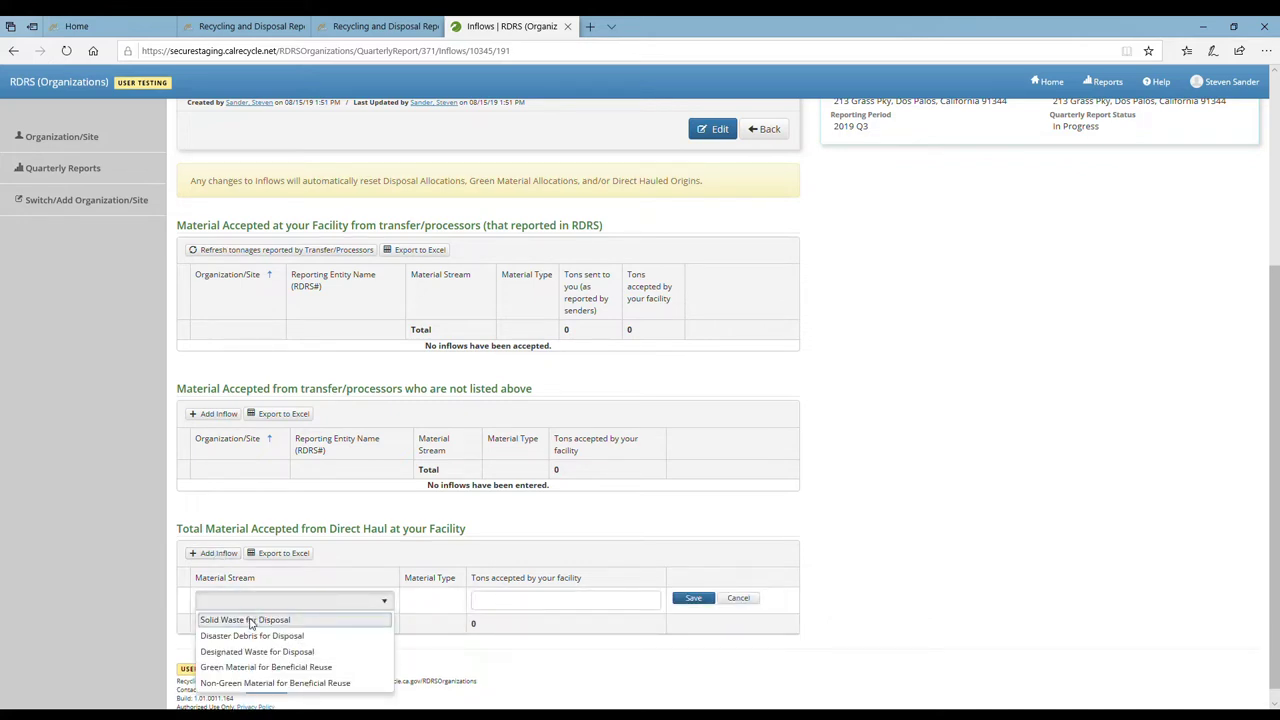
{"action": "left_click", "coordinate": [252, 621]}
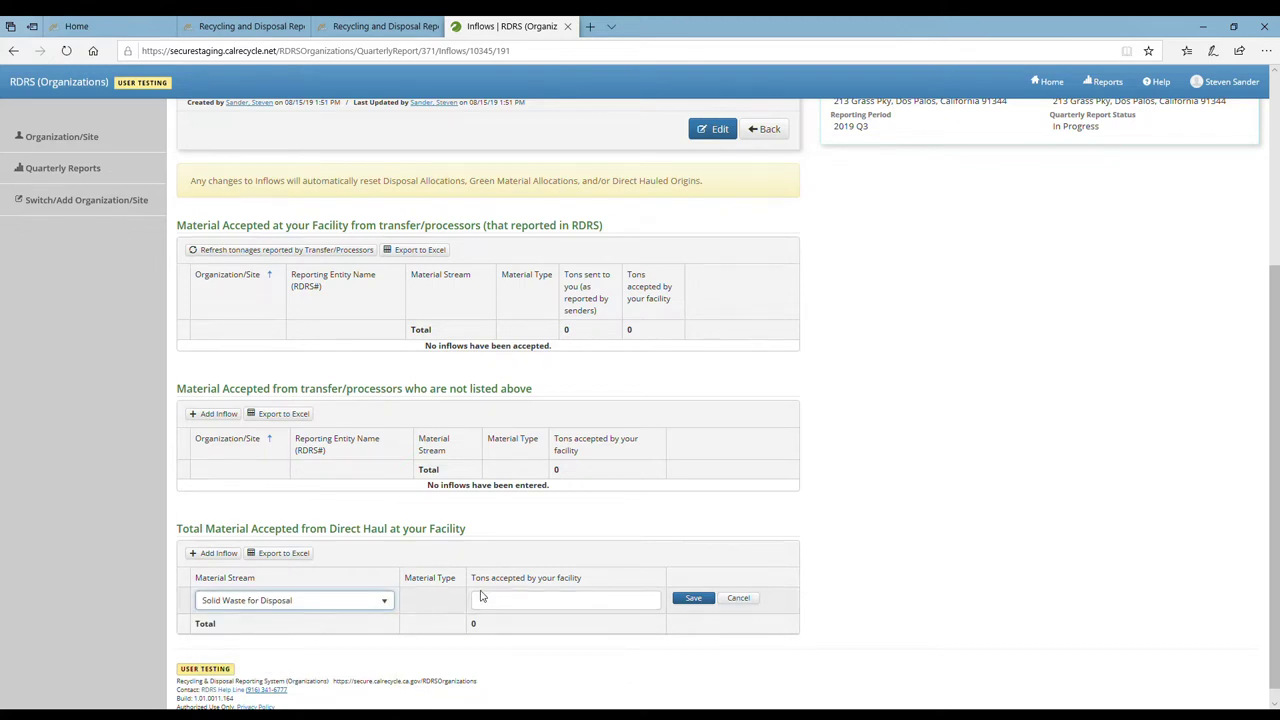
{"action": "left_click", "coordinate": [523, 607]}
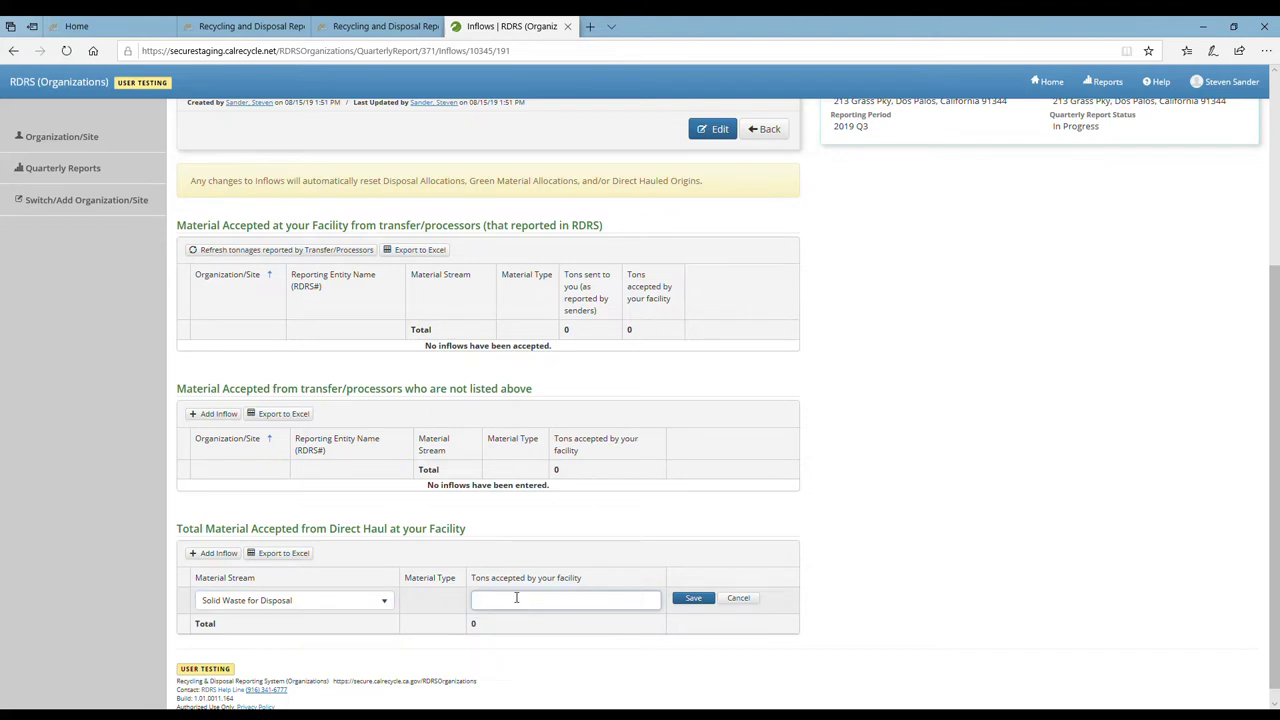
{"action": "type", "text": "50"}
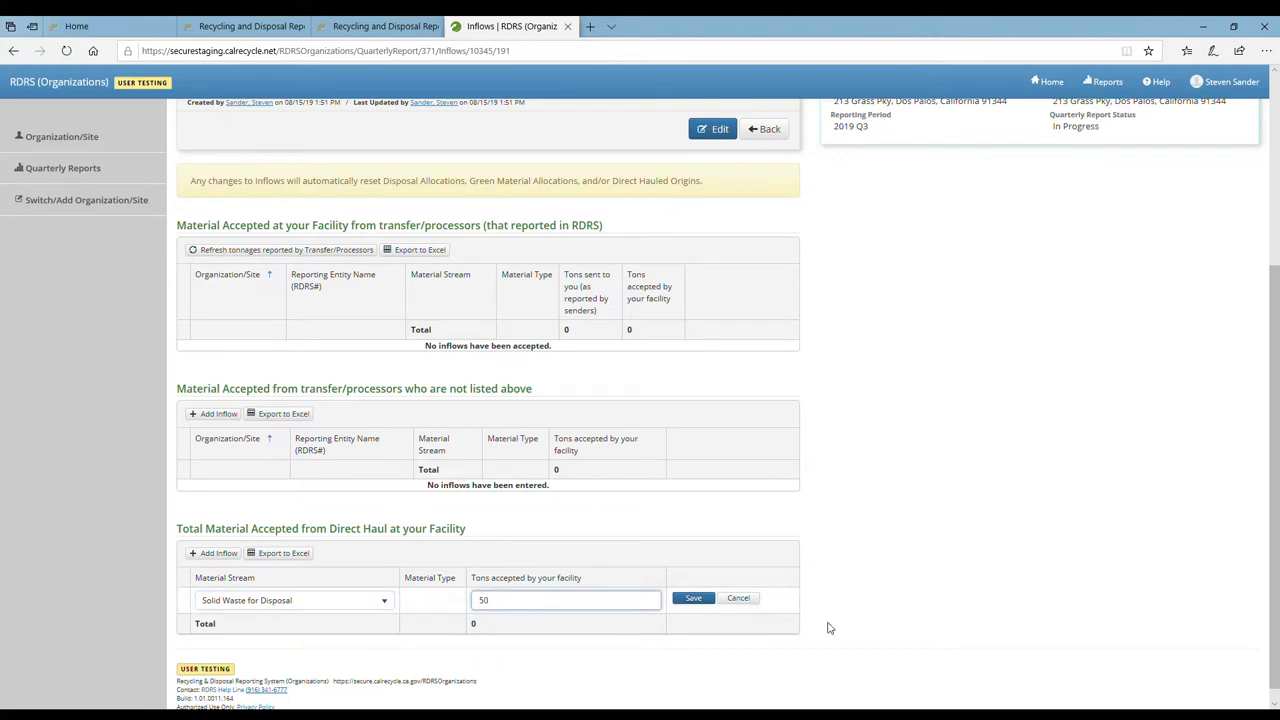
{"action": "left_click", "coordinate": [700, 600]}
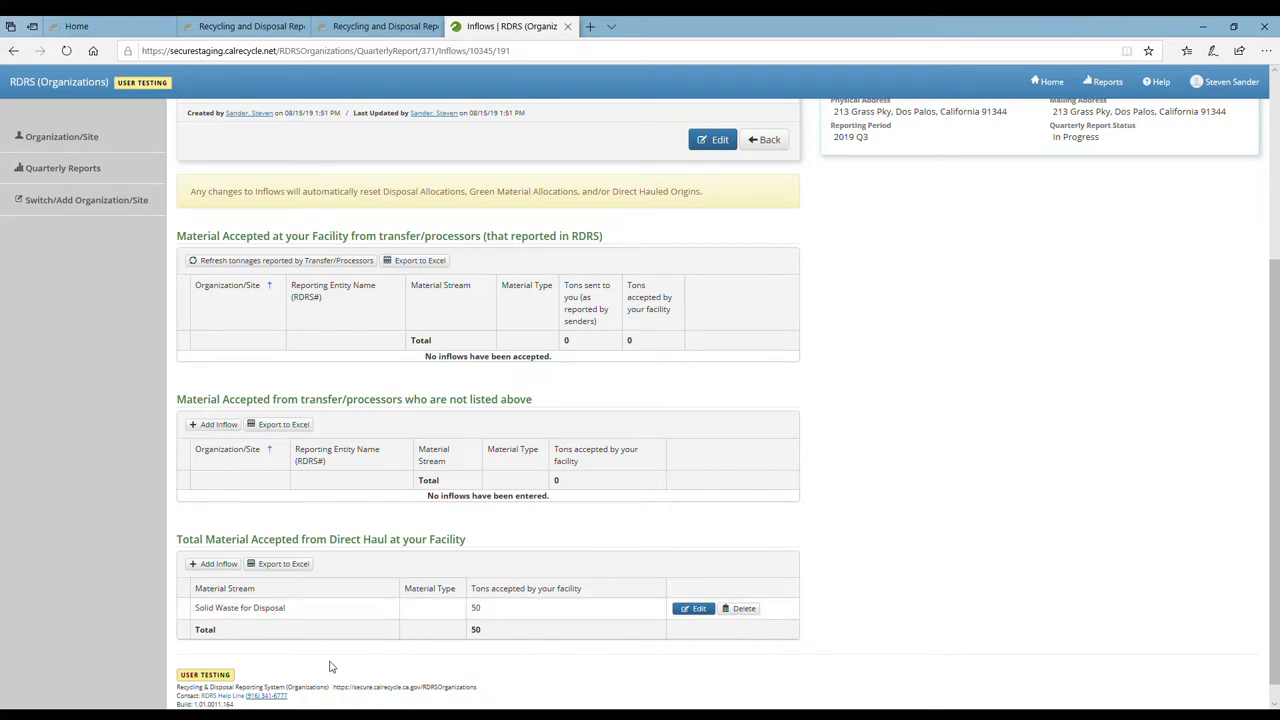
{"action": "scroll", "coordinate": [357, 680], "scroll_direction": "up", "scroll_amount": 3}
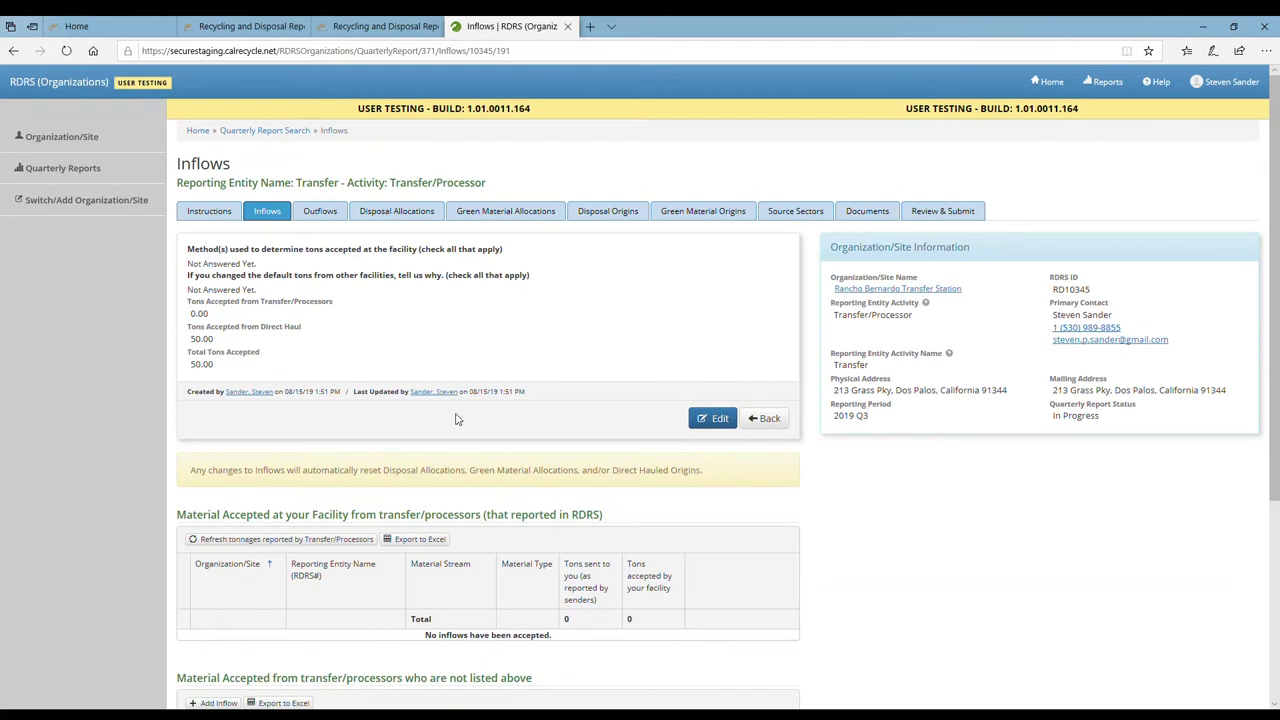
Open the Outflows tab of the 2019 Q3 quarterly report
{"action": "left_click", "coordinate": [330, 216]}
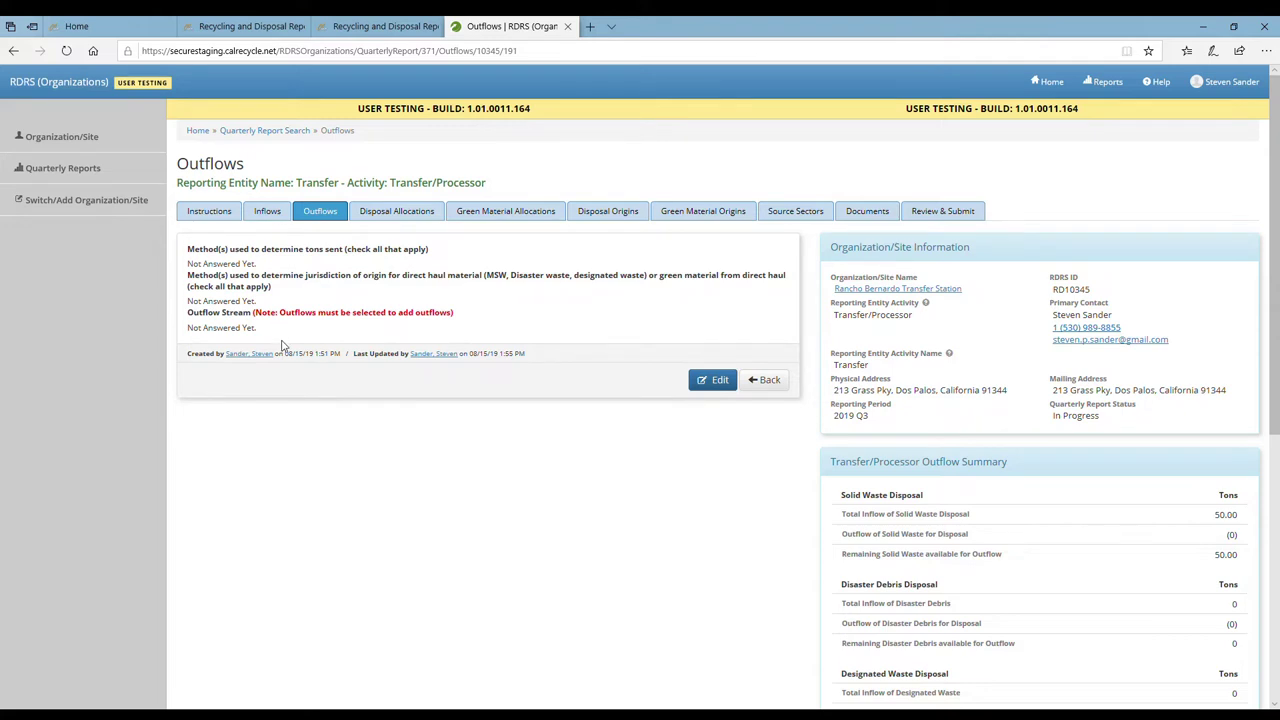
Set outflow methods to own-scale weighing and asking loads every day, then save
{"action": "left_click", "coordinate": [710, 388]}
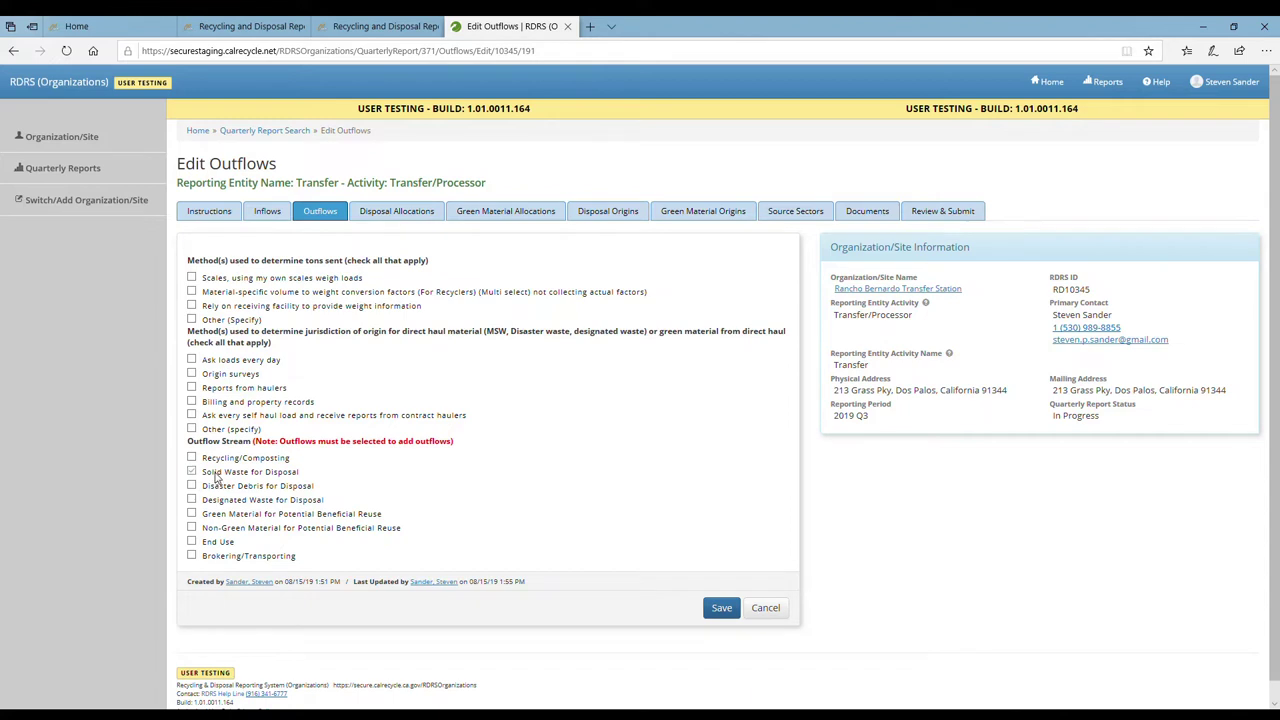
{"action": "left_click", "coordinate": [234, 361]}
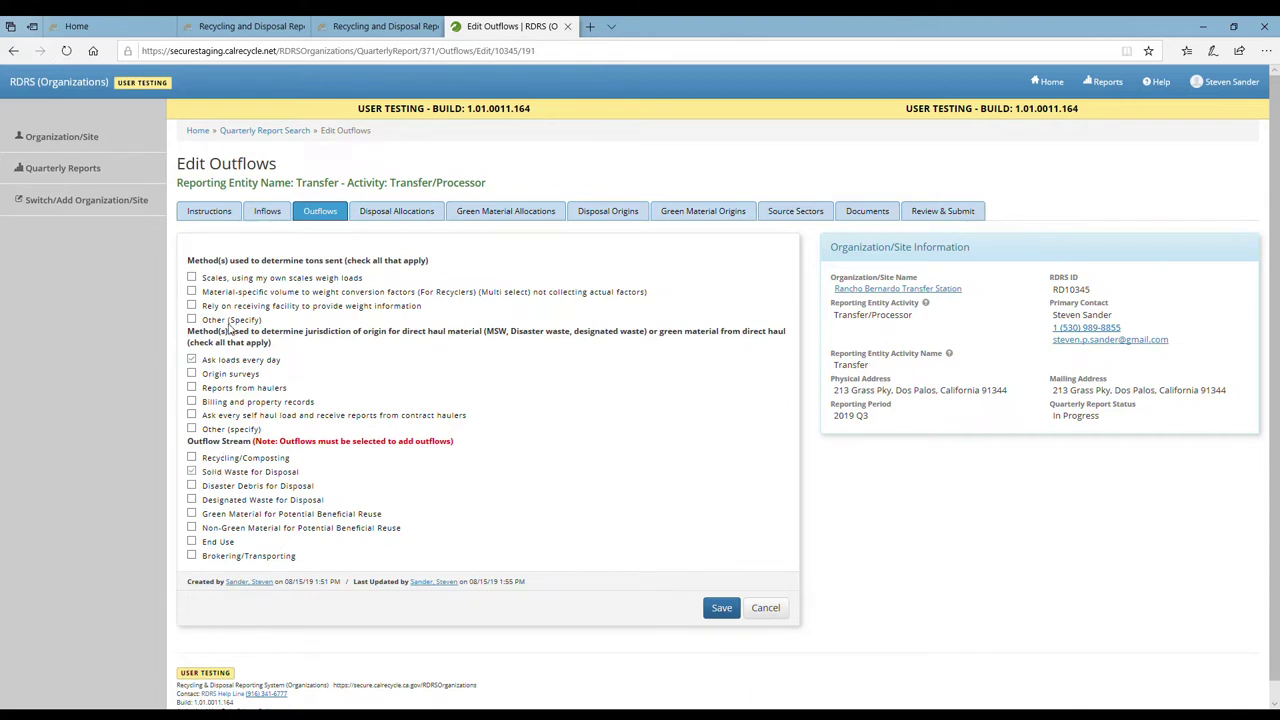
{"action": "left_click", "coordinate": [251, 280]}
{"action": "left_click", "coordinate": [722, 608]}
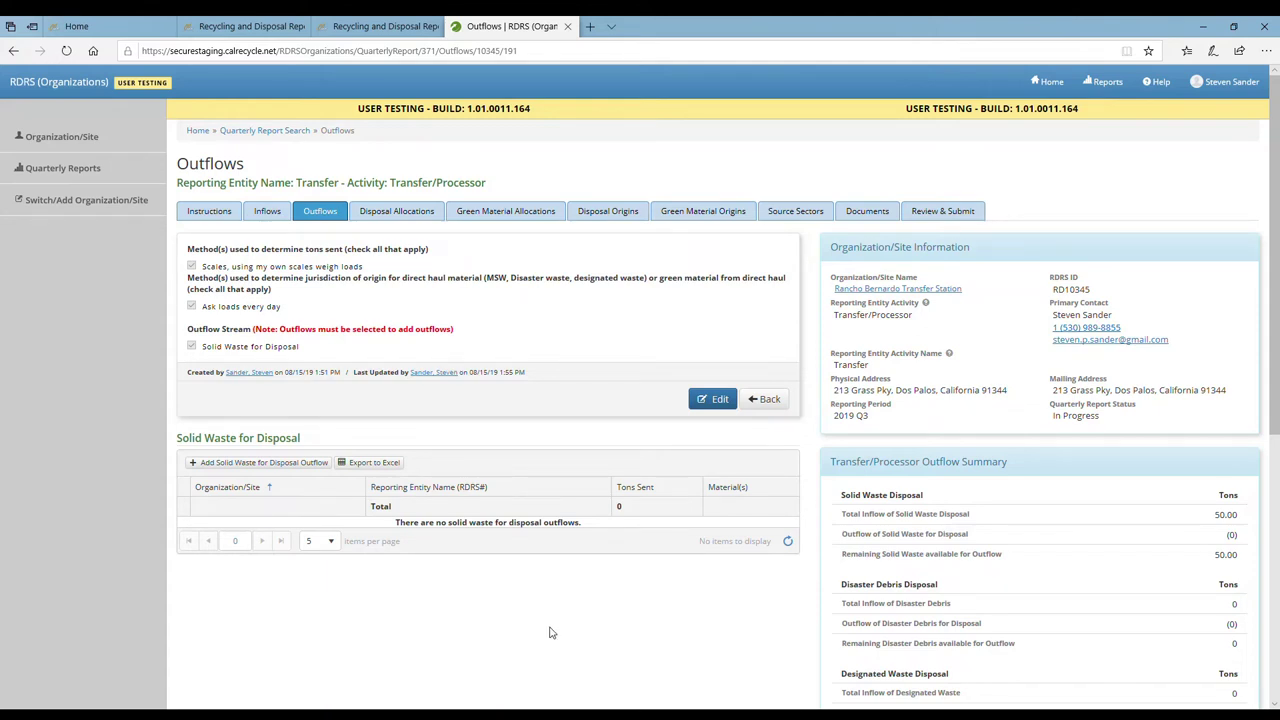
Add a Solid Waste for Disposal outflow of 50 tons to Yolo County Central Landfill
{"action": "left_click", "coordinate": [260, 466]}
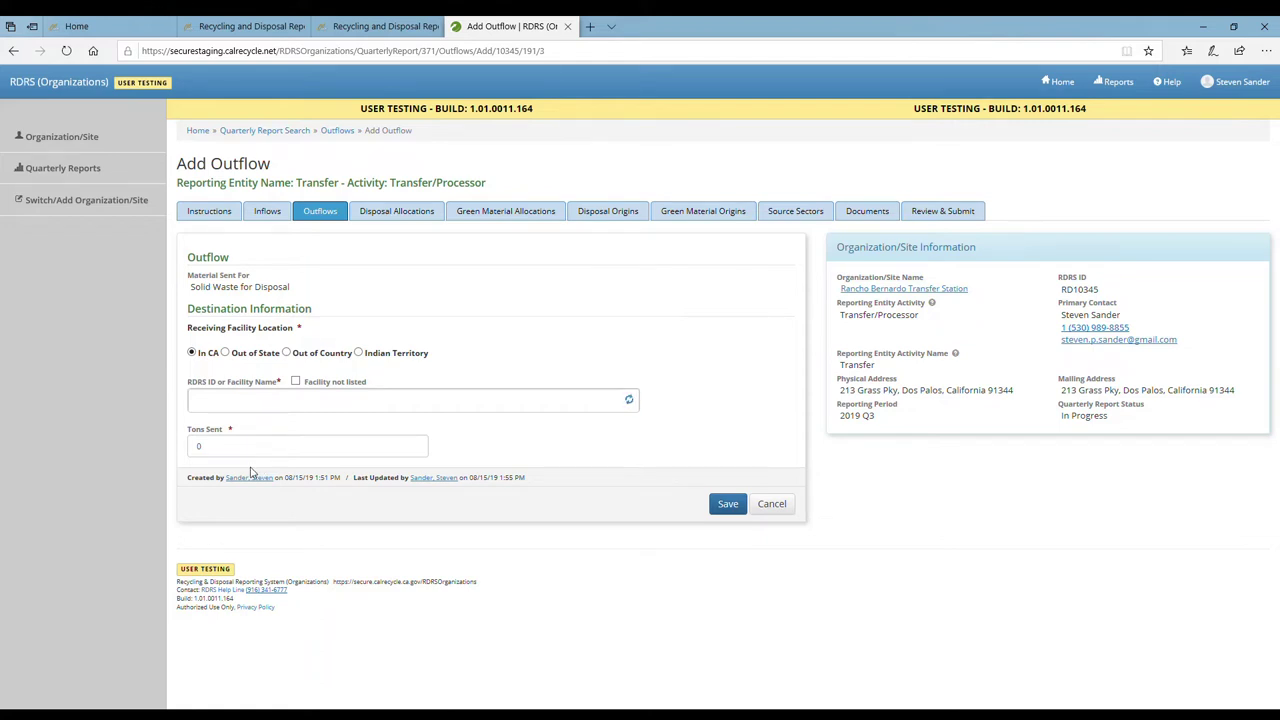
{"action": "left_click", "coordinate": [269, 413]}
{"action": "type", "text": "yolo County Central Landfill (RD10067, solid waste landfill"}
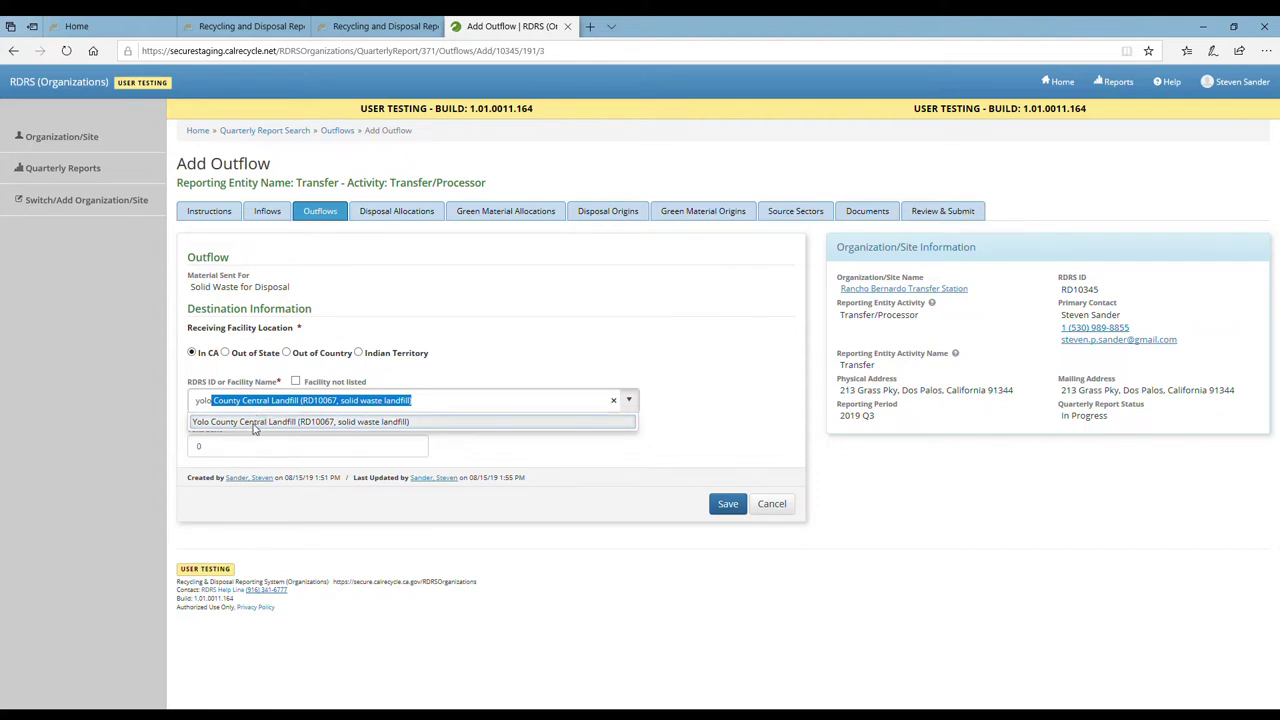
{"action": "left_click", "coordinate": [254, 424]}
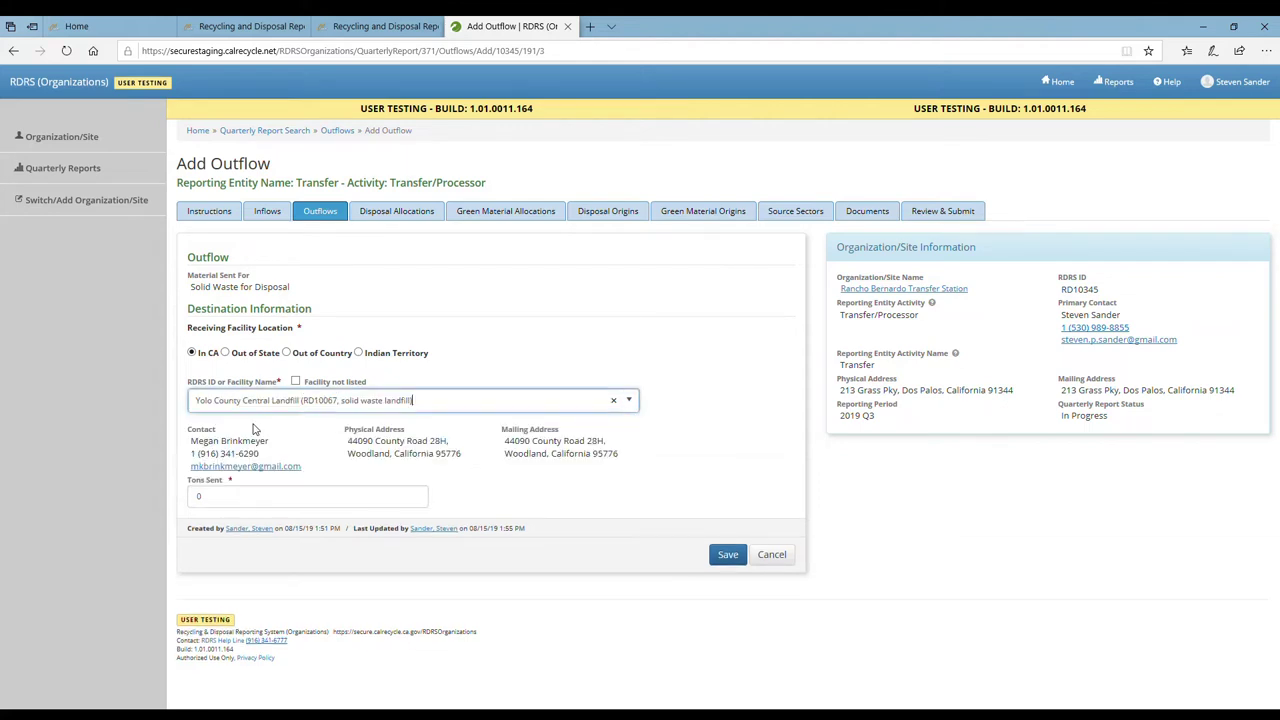
{"action": "left_click", "coordinate": [269, 499]}
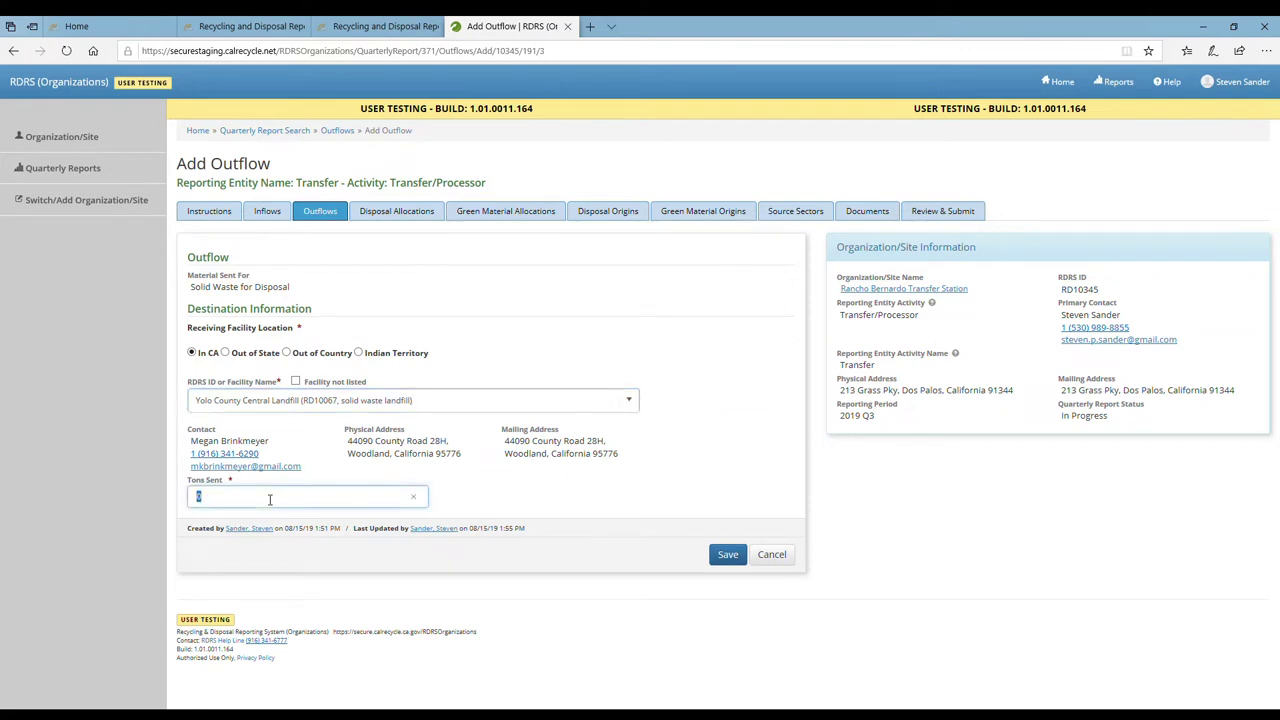
{"action": "type", "text": "50"}
Save the 50-ton Solid Waste for Disposal outflow to Yolo County Central Landfill
{"action": "left_click", "coordinate": [727, 554]}
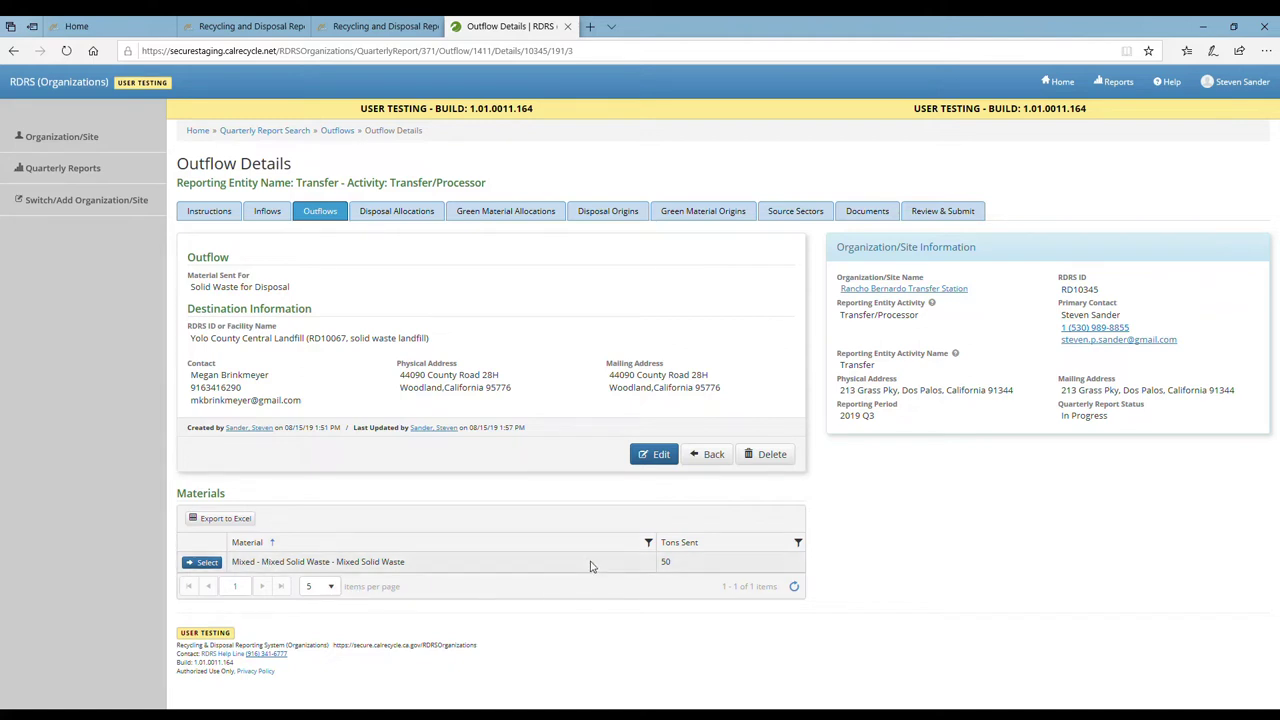
Return to the Outflows list and confirm the summary shows 50.00 tons outflowed and 0.00 remaining
{"action": "left_click", "coordinate": [715, 455]}
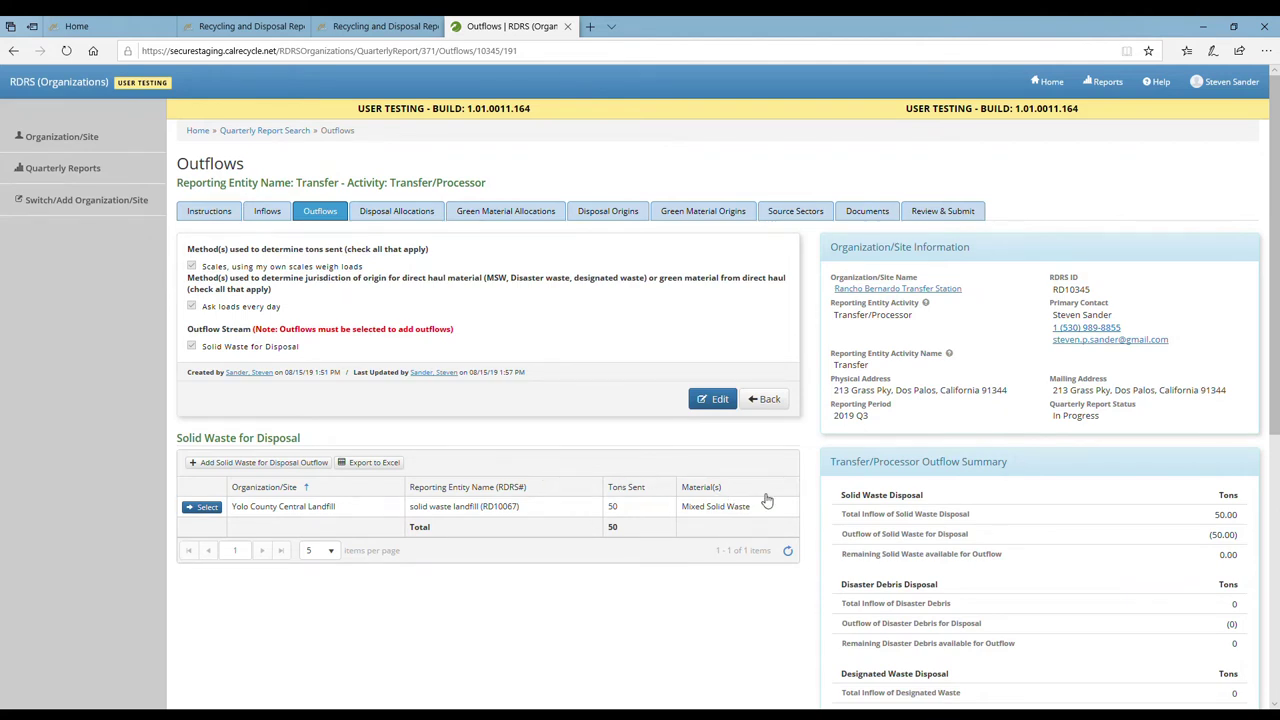
{"action": "scroll", "coordinate": [814, 473], "scroll_direction": "down", "scroll_amount": 3}
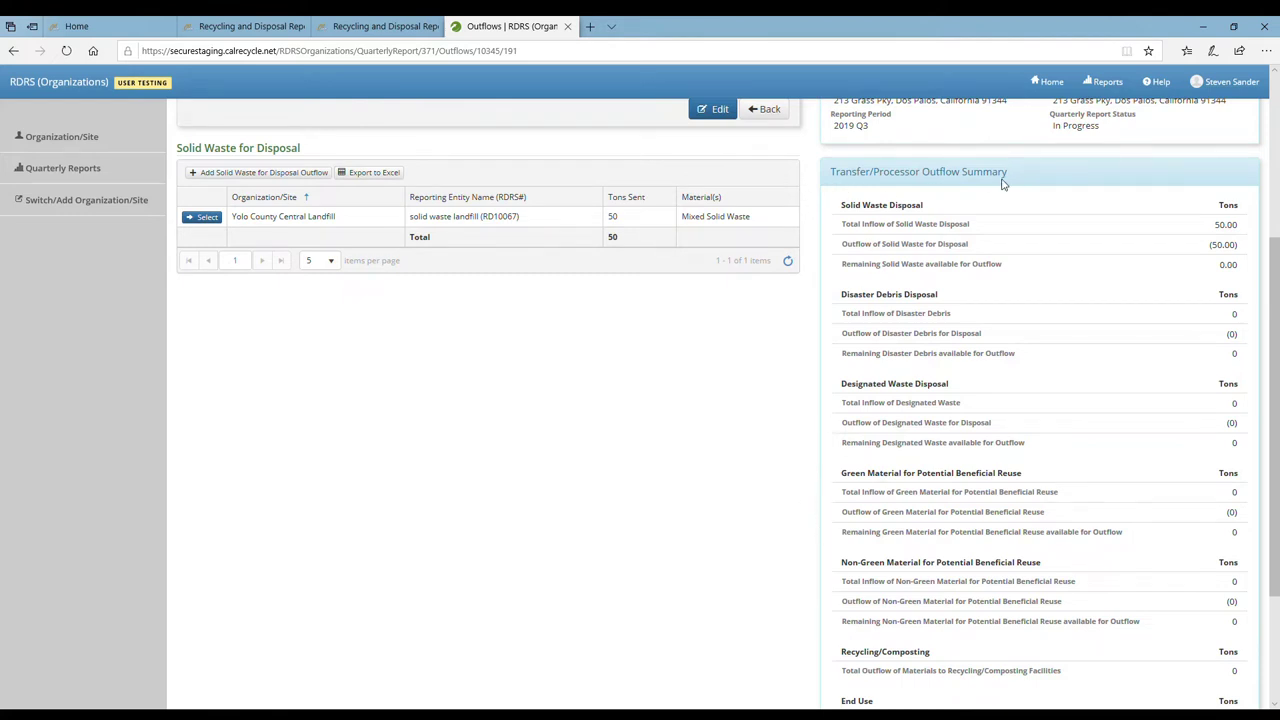
{"action": "scroll", "coordinate": [975, 330], "scroll_direction": "down", "scroll_amount": 2}
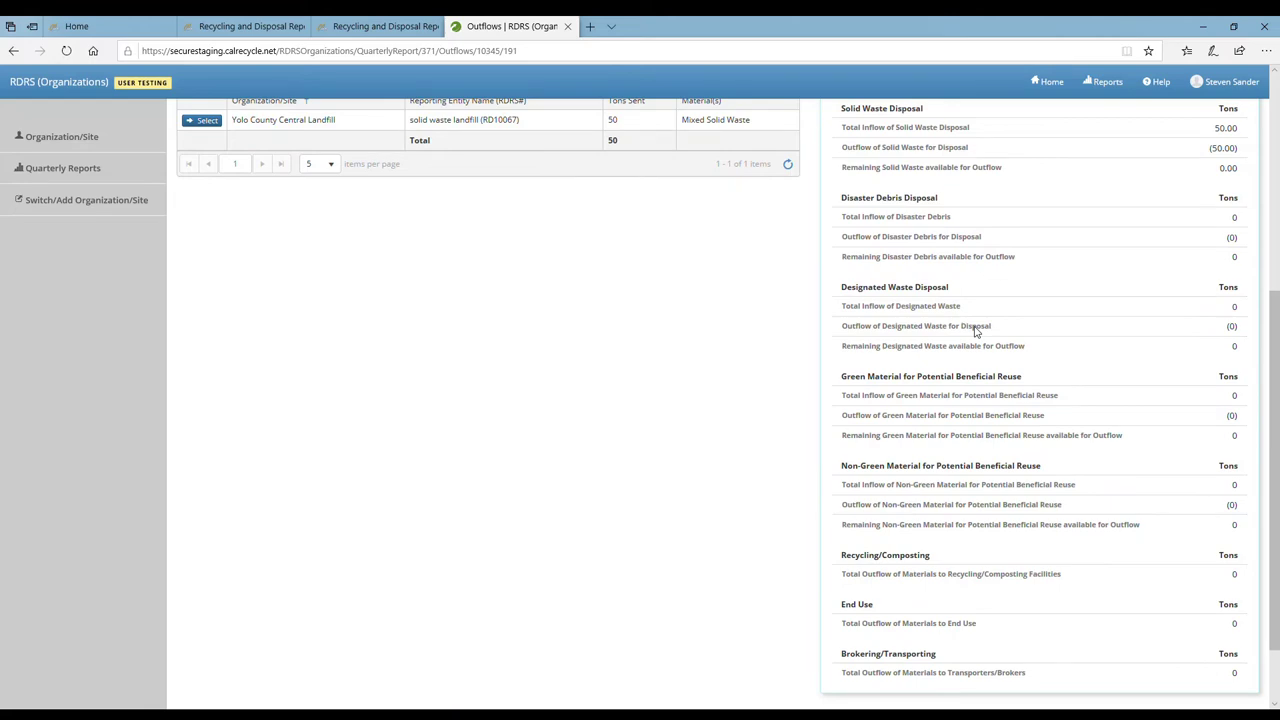
{"action": "scroll", "coordinate": [698, 305], "scroll_direction": "up", "scroll_amount": 1}
{"action": "scroll", "coordinate": [698, 305], "scroll_direction": "up", "scroll_amount": 5}
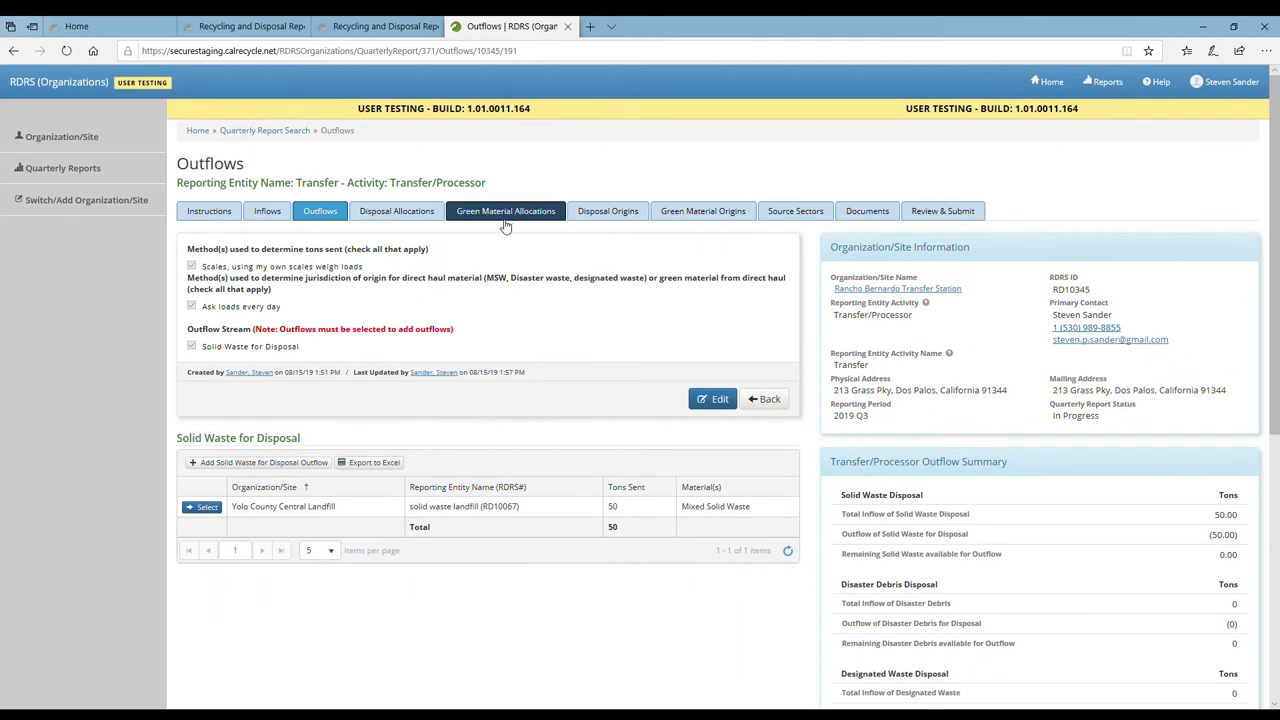
Accept the Direct Haul allocation assigning 100% of 50 tons to Yolo County Central Landfill
{"action": "left_click", "coordinate": [434, 220]}
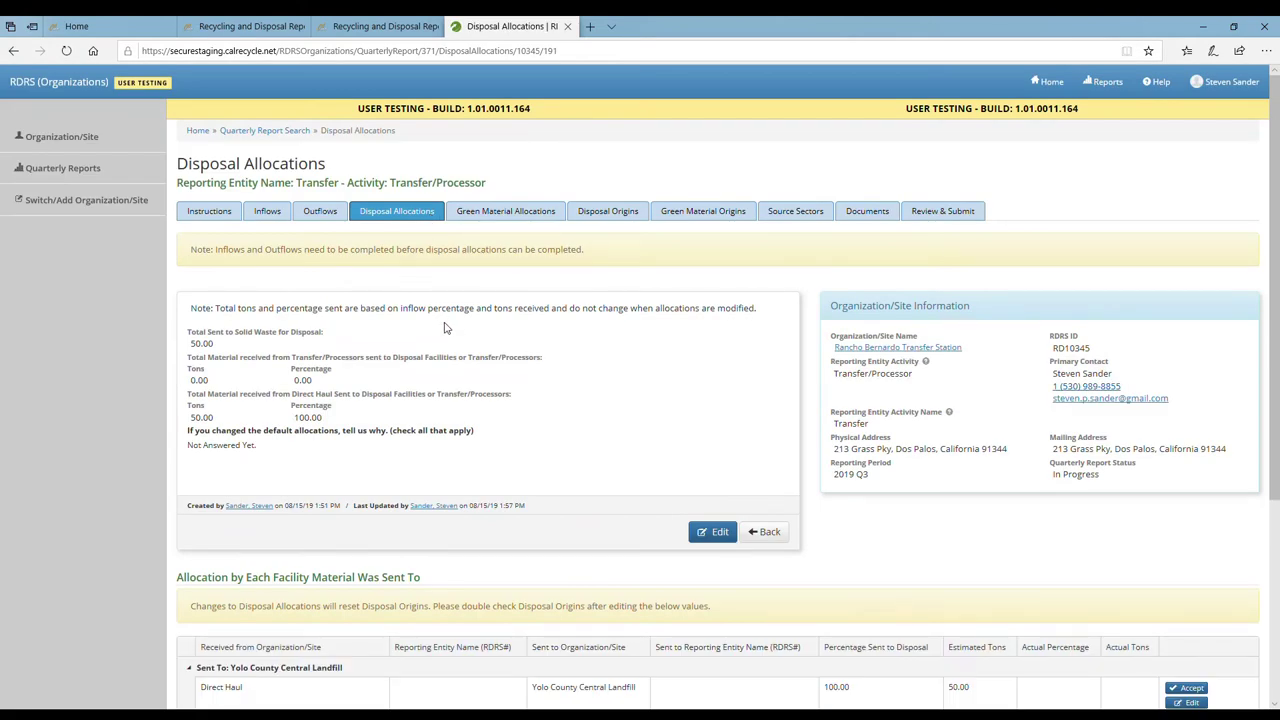
{"action": "scroll", "coordinate": [445, 328], "scroll_direction": "down", "scroll_amount": 2}
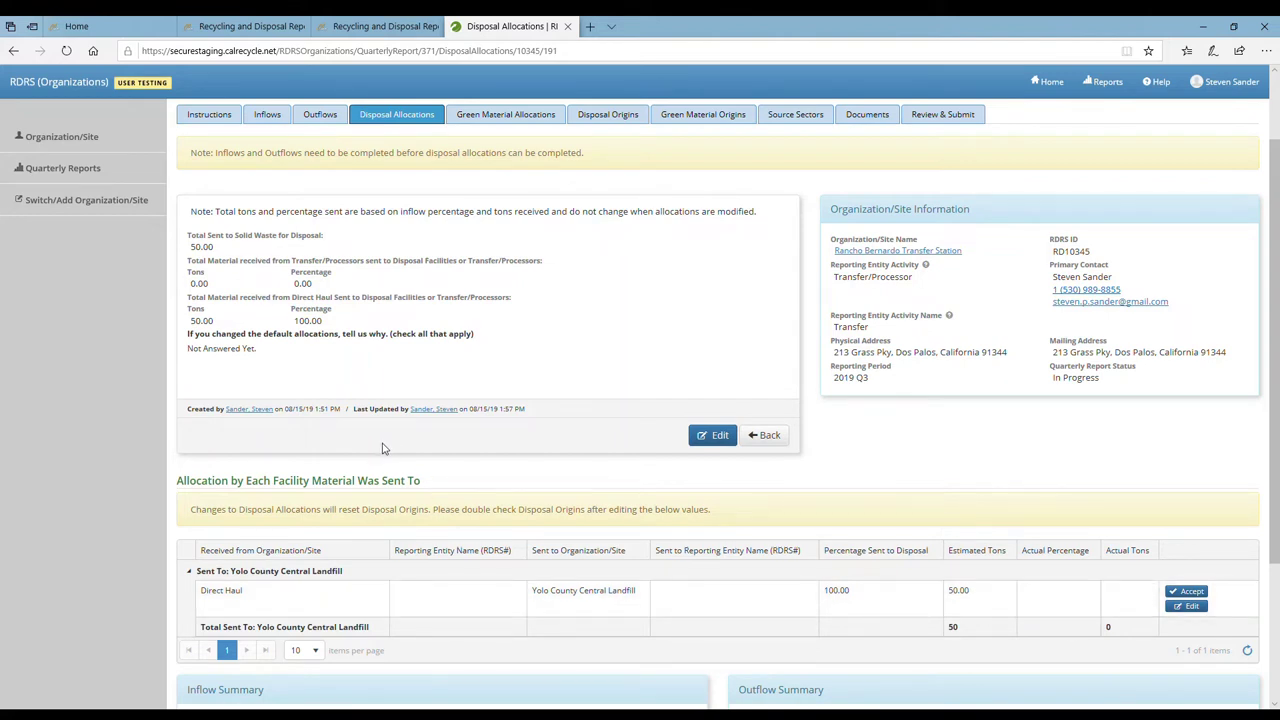
{"action": "left_click", "coordinate": [1187, 593]}
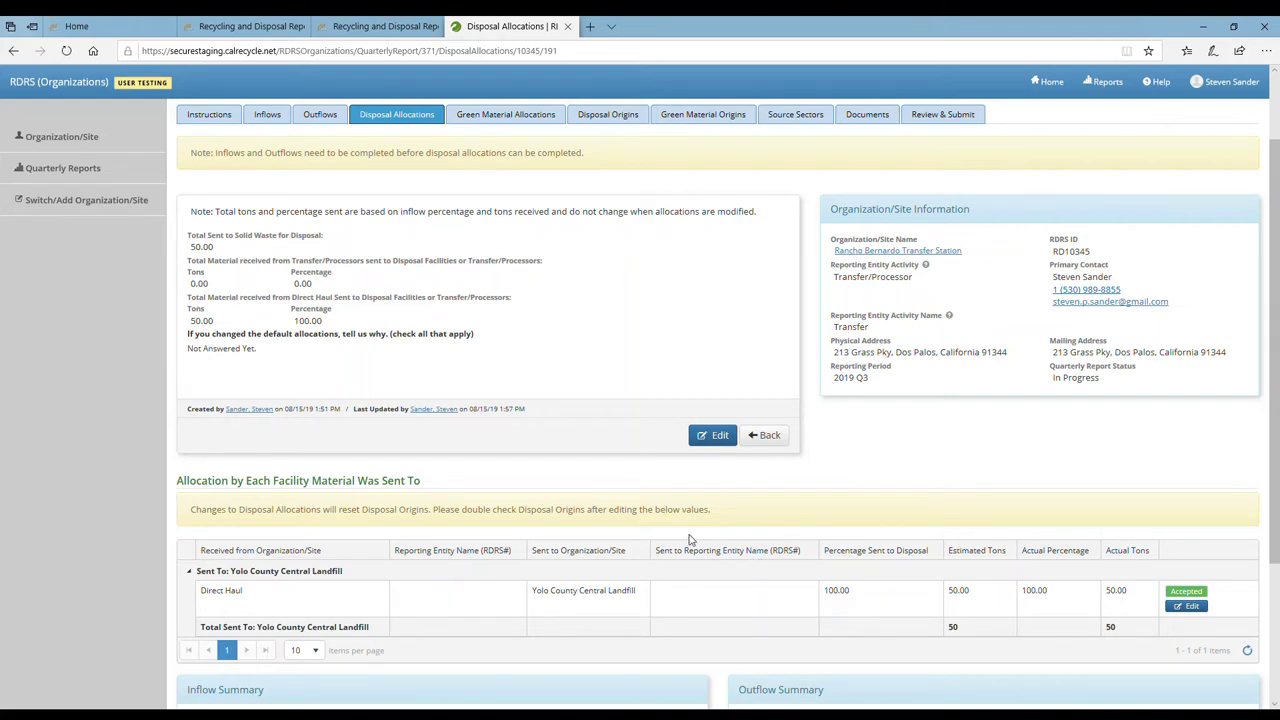
{"action": "scroll", "coordinate": [688, 540], "scroll_direction": "down", "scroll_amount": 1}
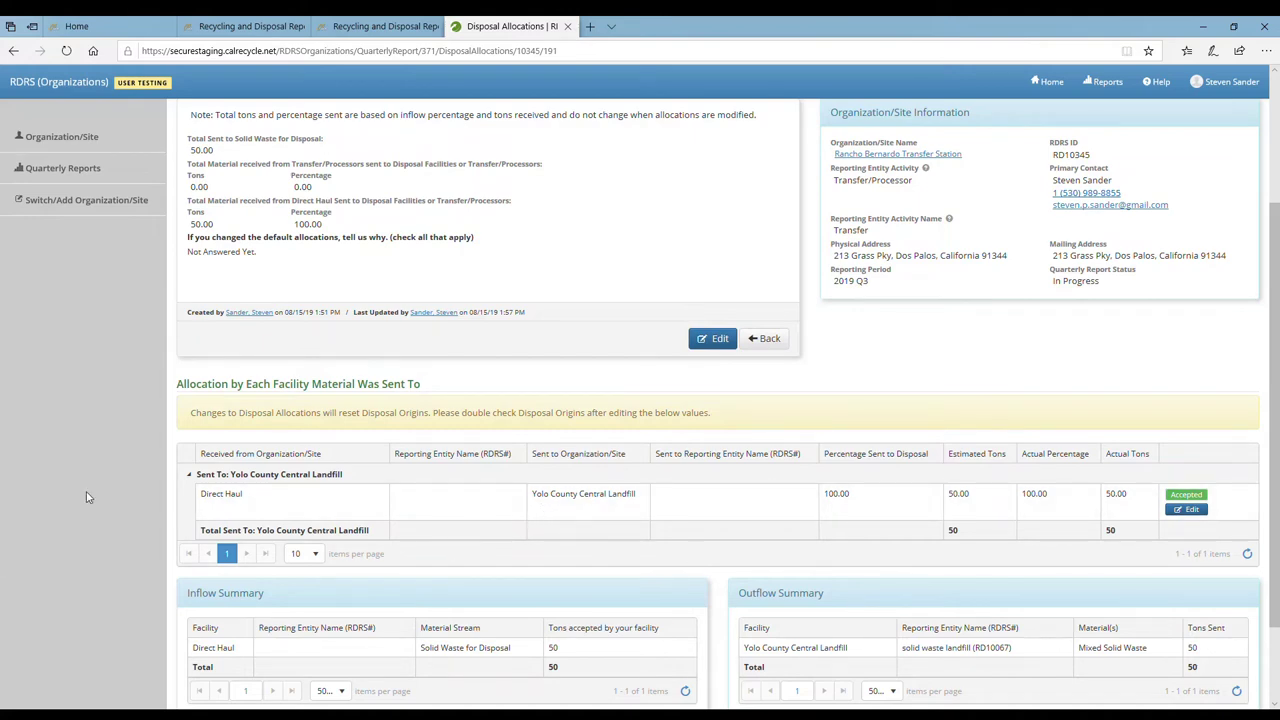
{"action": "scroll", "coordinate": [172, 471], "scroll_direction": "up", "scroll_amount": 2}
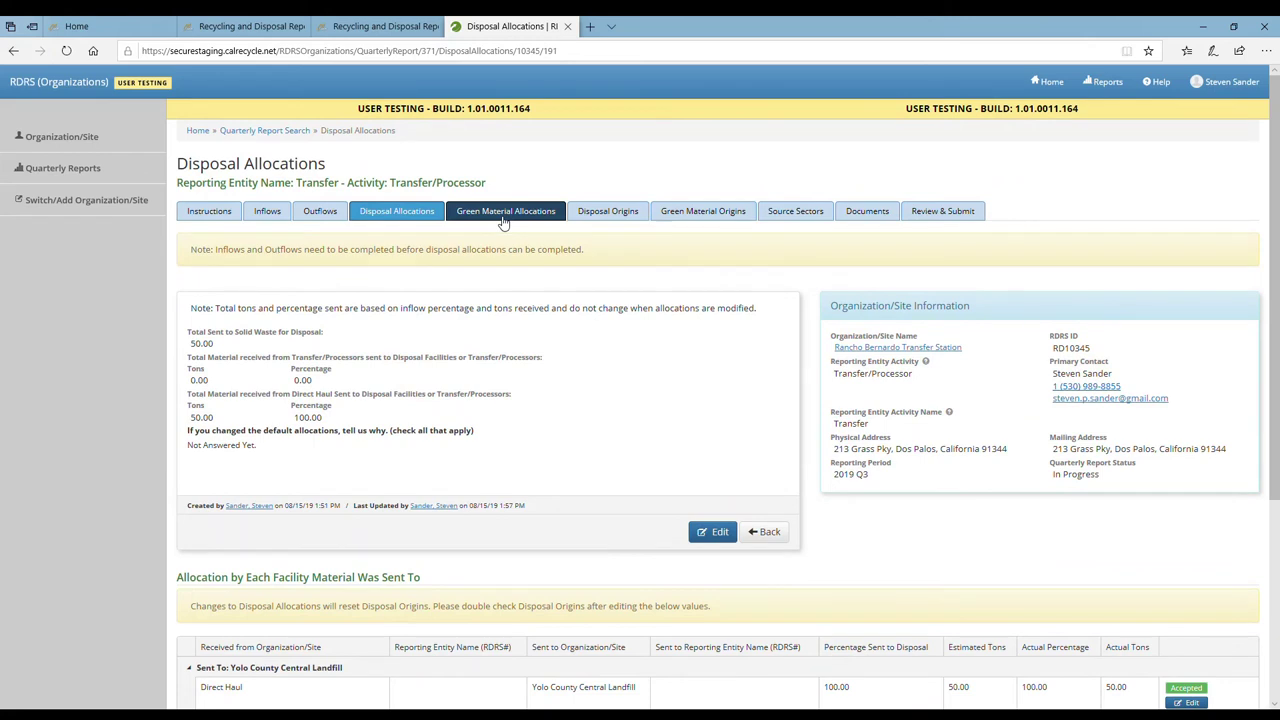
Check that the Green Material Allocations table holds no allocations
{"action": "left_click", "coordinate": [504, 212]}
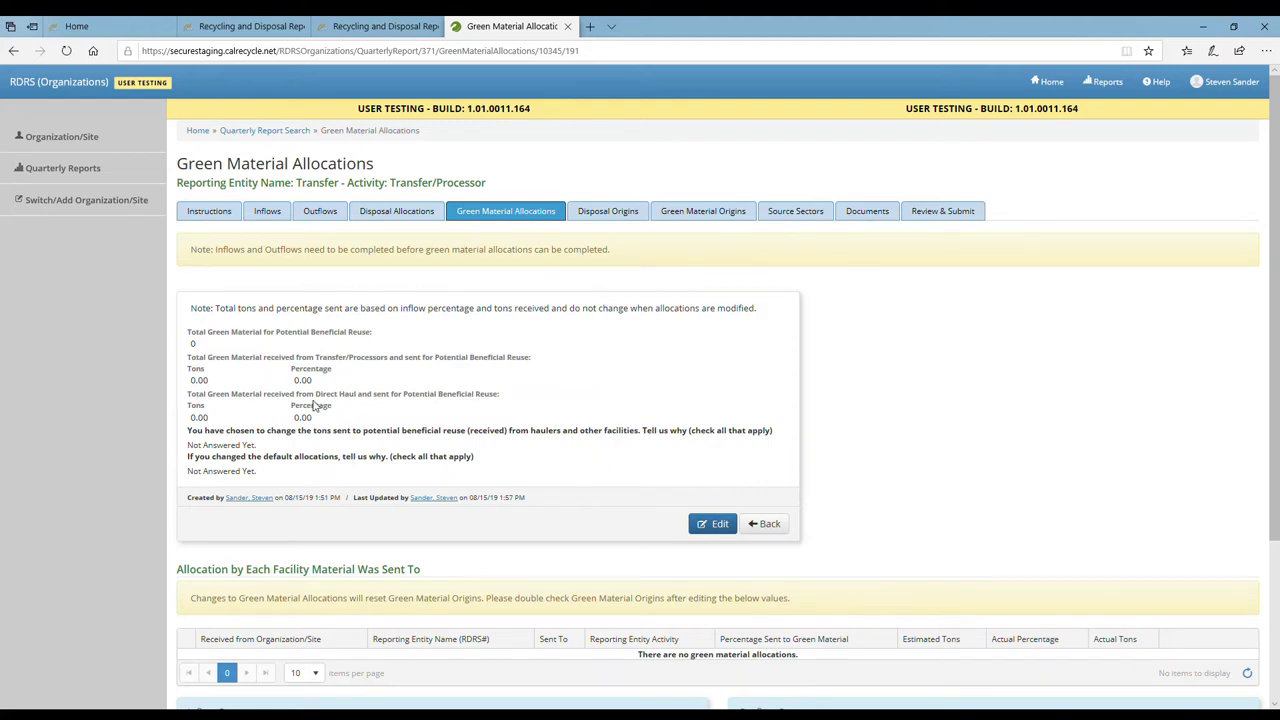
{"action": "scroll", "coordinate": [318, 405], "scroll_direction": "down", "scroll_amount": 1}
{"action": "scroll", "coordinate": [318, 405], "scroll_direction": "down", "scroll_amount": 1}
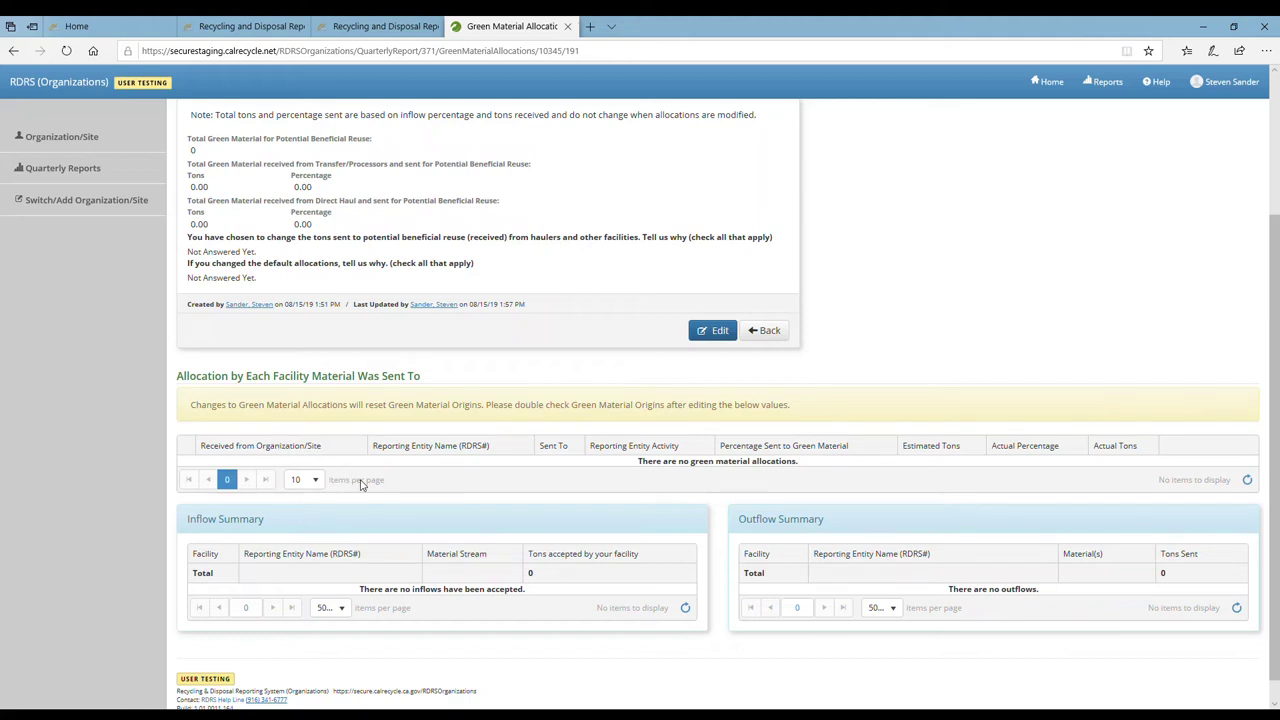
{"action": "scroll", "coordinate": [362, 484], "scroll_direction": "up", "scroll_amount": 3}
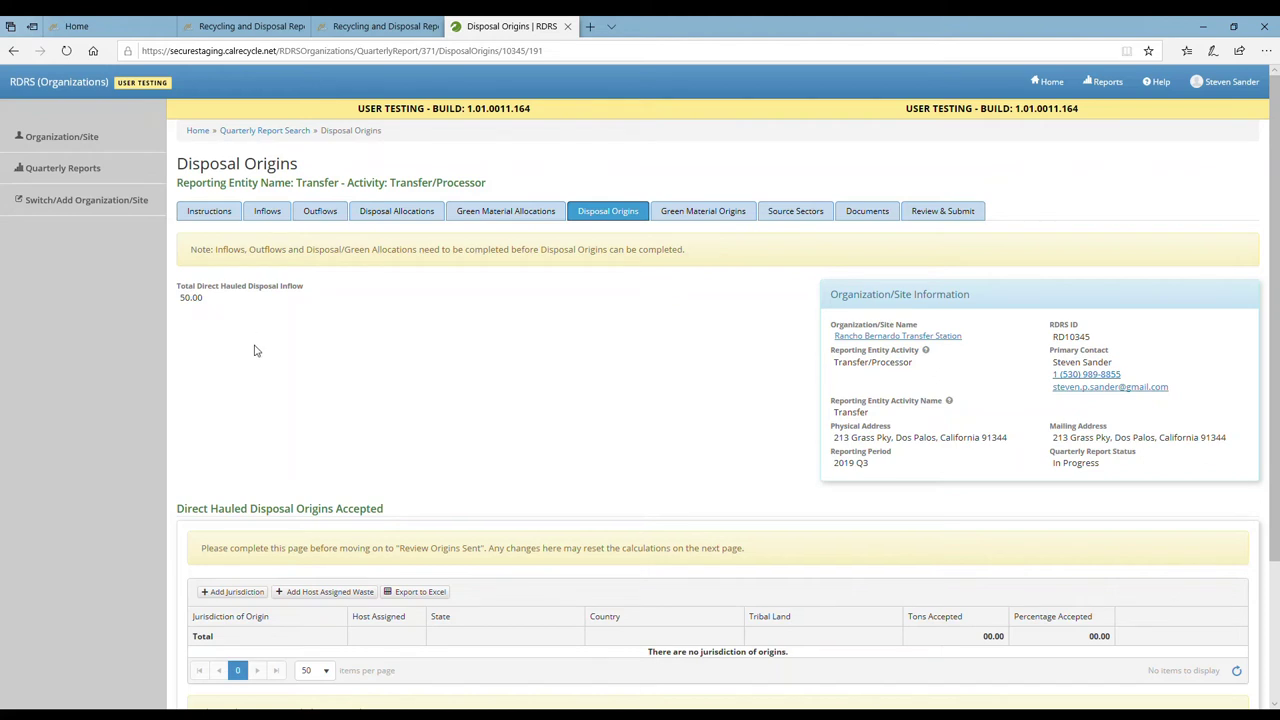
Add a blank jurisdiction row to the Direct Hauled Disposal Origins Accepted table
{"action": "scroll", "coordinate": [270, 386], "scroll_direction": "down", "scroll_amount": 3}
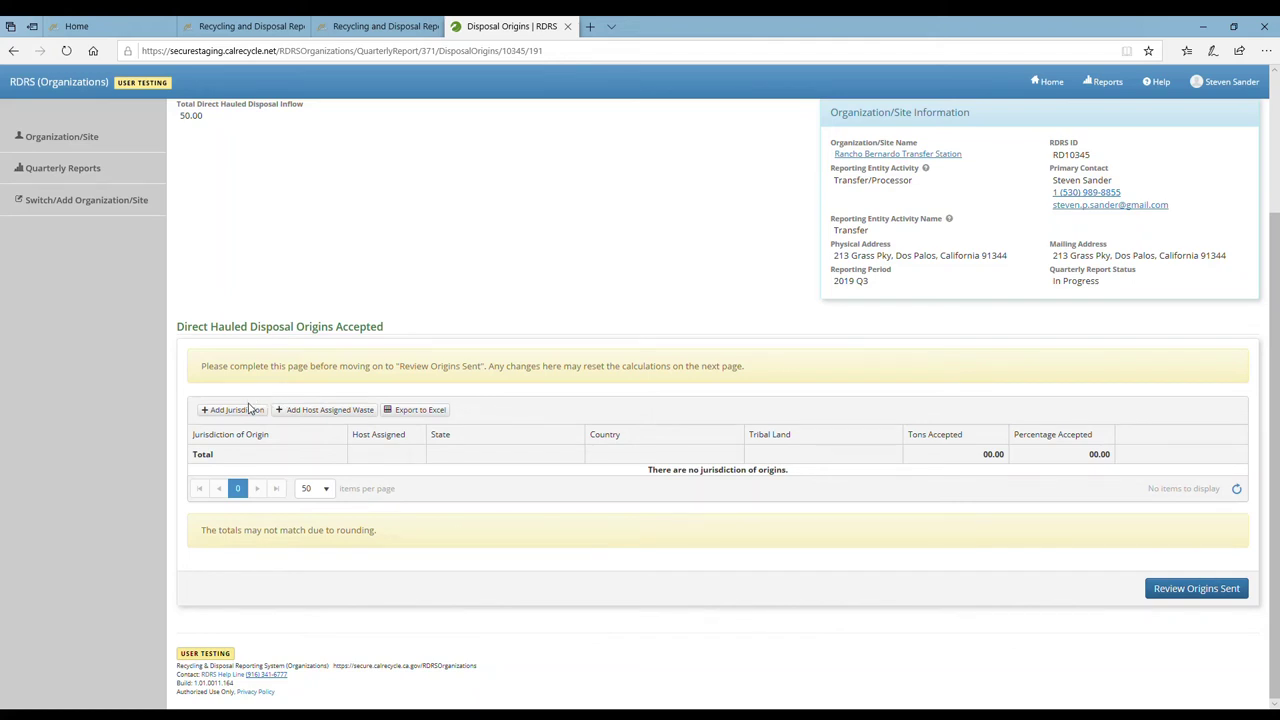
{"action": "left_click", "coordinate": [253, 416]}
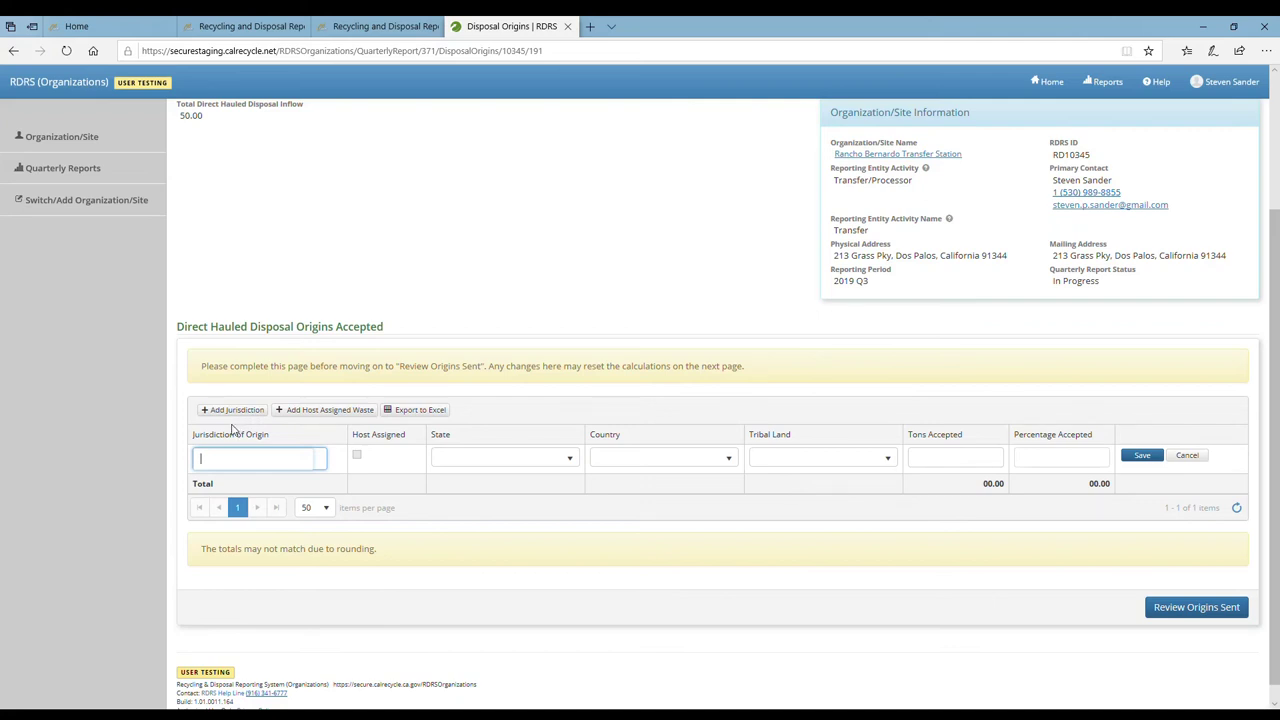
Enter San Francisco as the jurisdiction of origin with 50 tons accepted, and save the row
{"action": "type", "text": "san fra"}
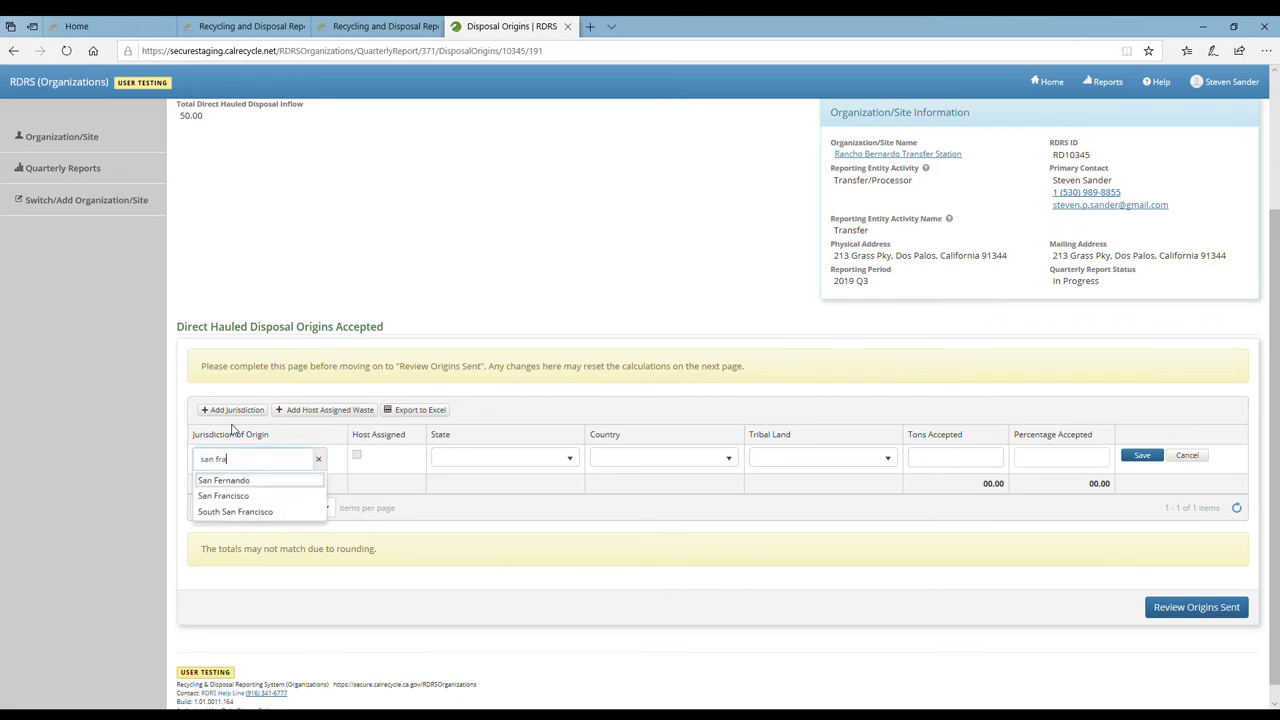
{"action": "type", "text": "ncisco"}
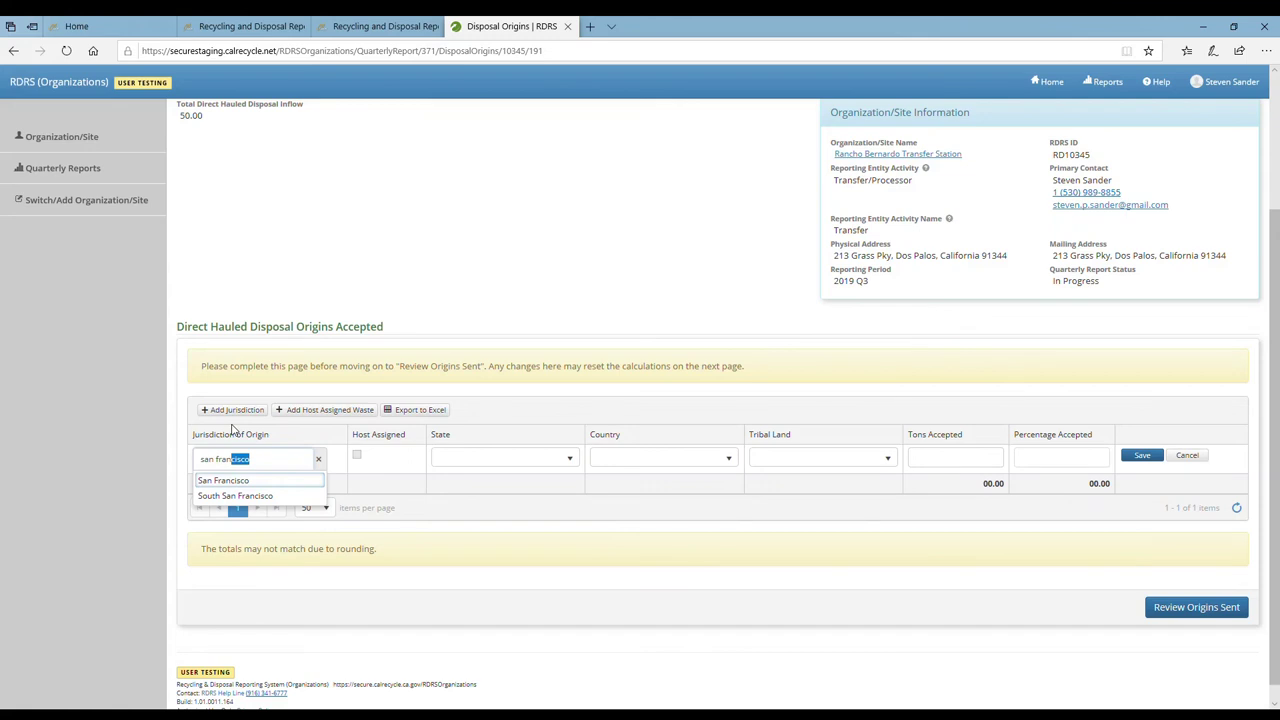
{"action": "key", "text": "Tab"}
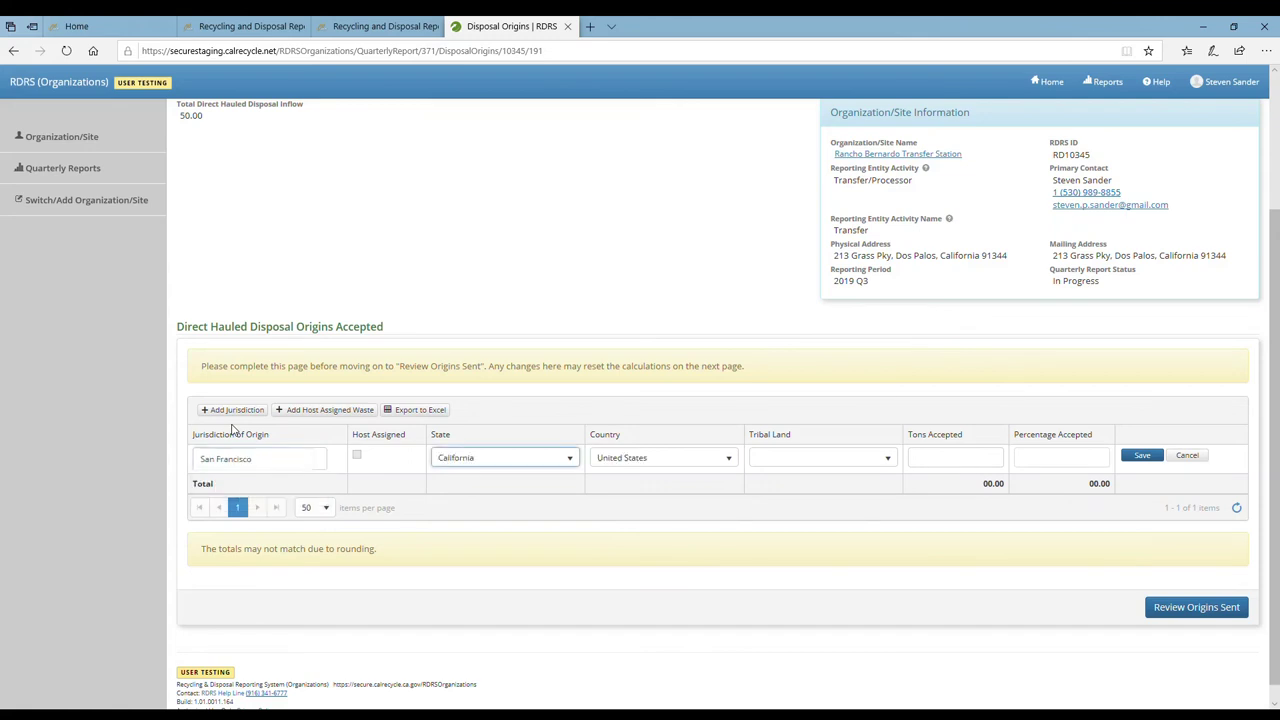
{"action": "key", "text": "Tab"}
{"action": "key", "text": "Tab"}
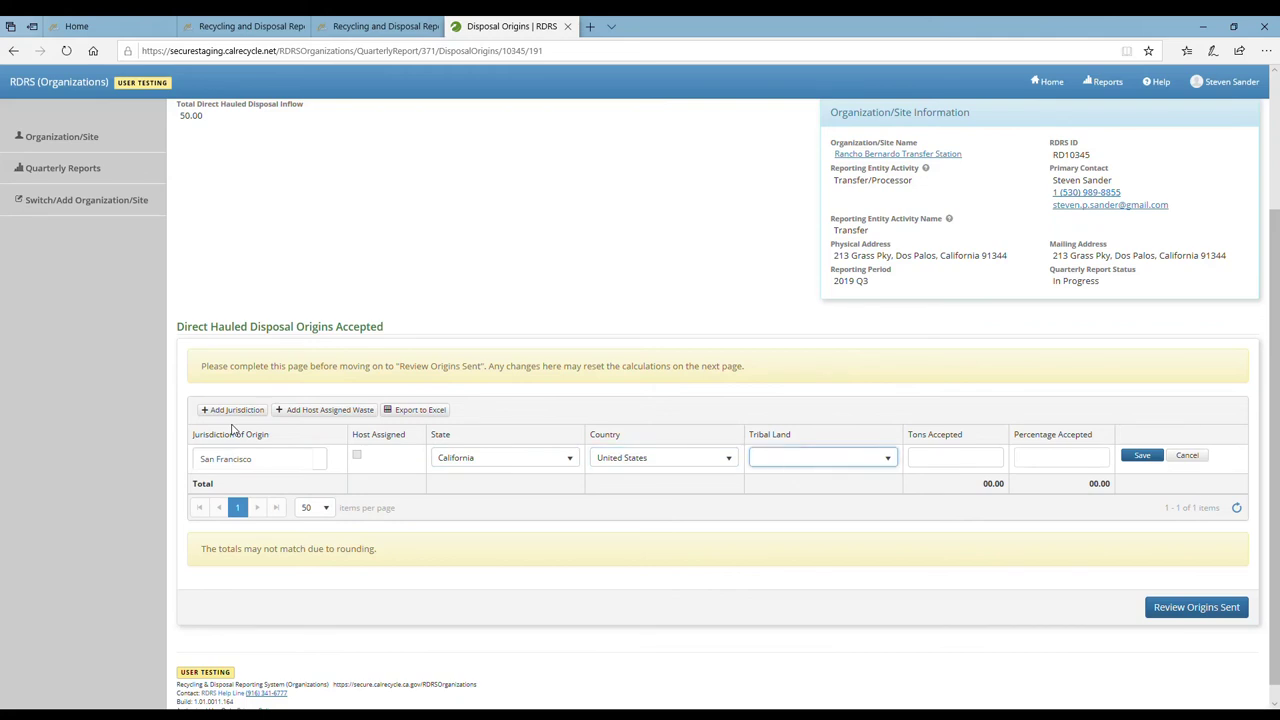
{"action": "key", "text": "Tab"}
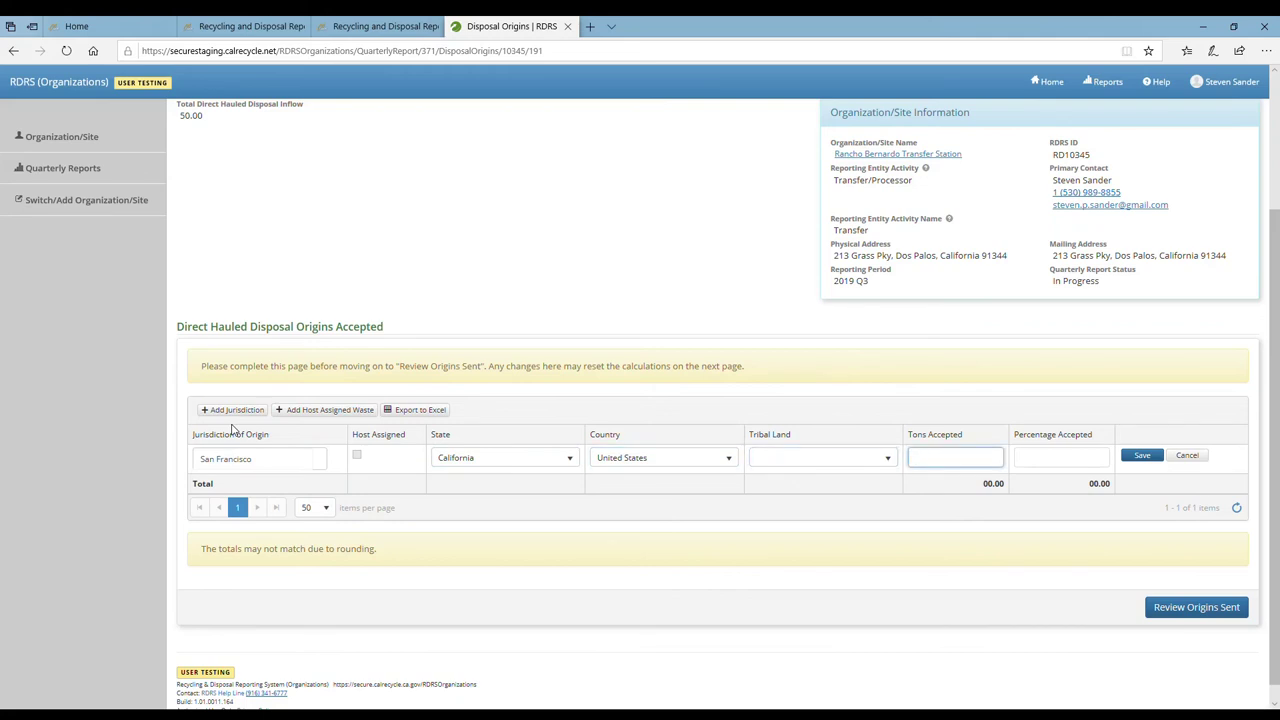
{"action": "type", "text": "50"}
{"action": "left_click", "coordinate": [1142, 456]}
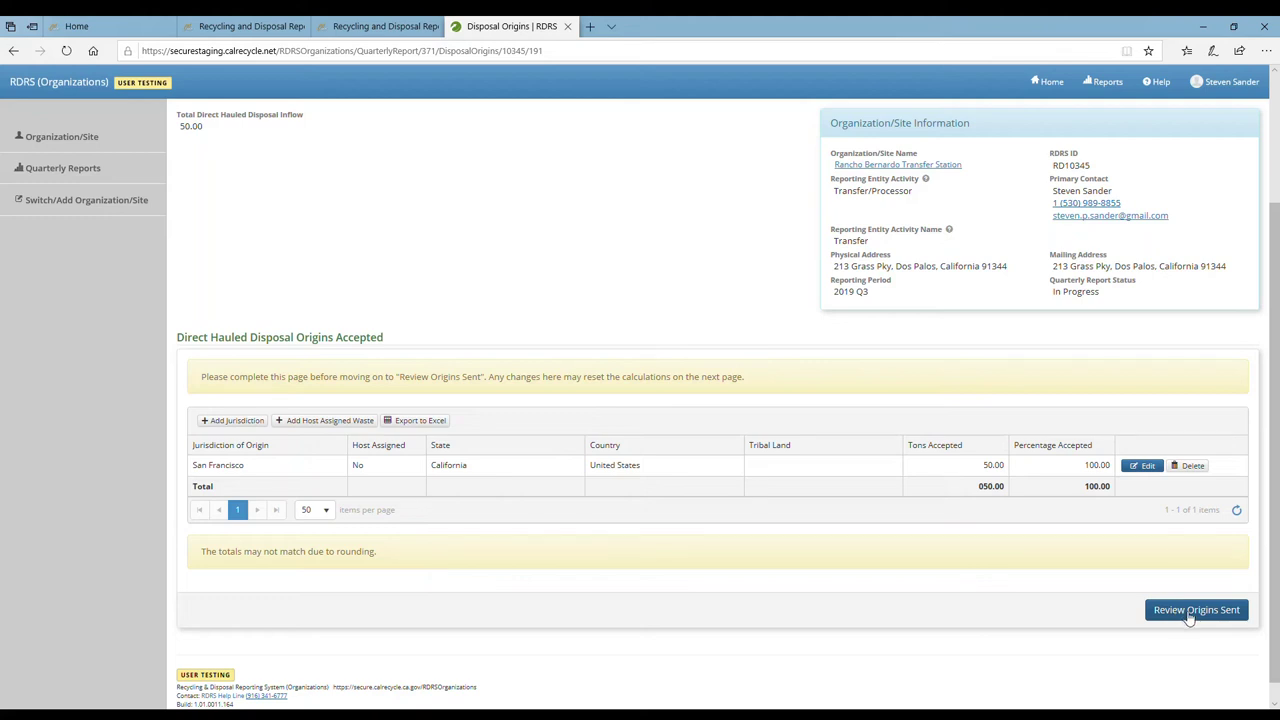
Accept all Disposal Origins Destination entries so the San Francisco origin shows Accepted
{"action": "left_click", "coordinate": [1189, 617]}
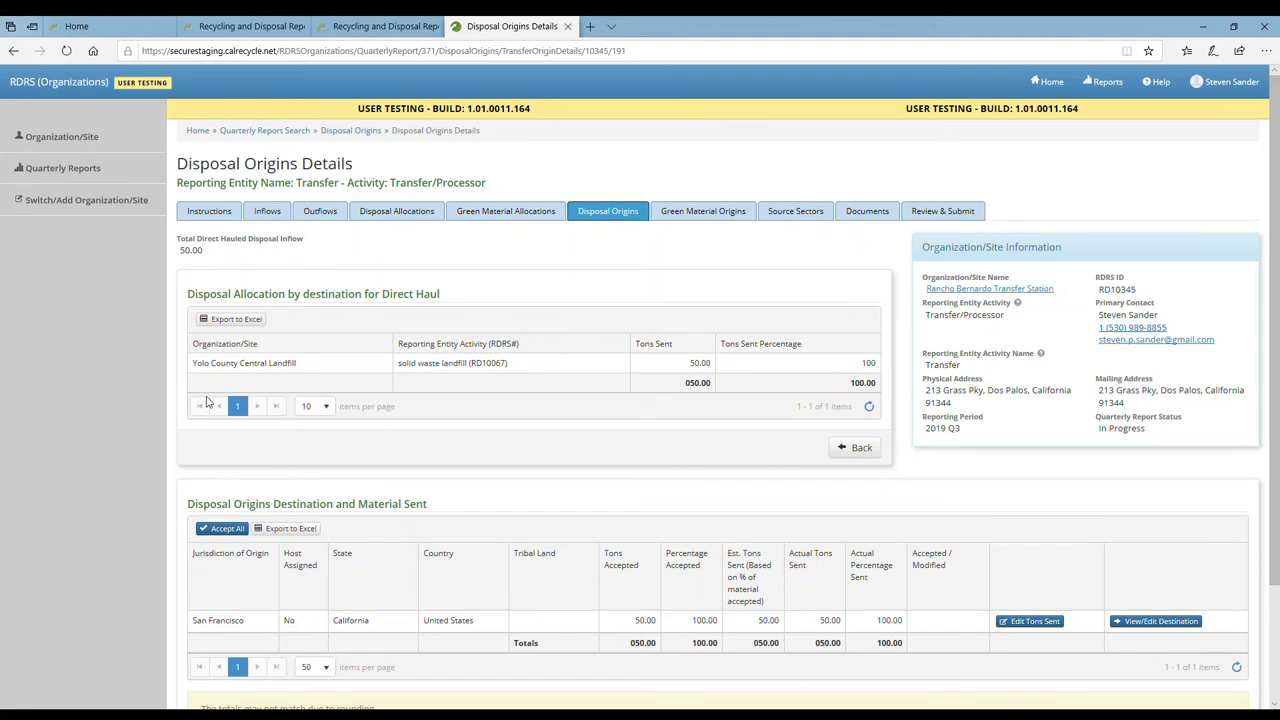
{"action": "scroll", "coordinate": [205, 393], "scroll_direction": "down", "scroll_amount": 1}
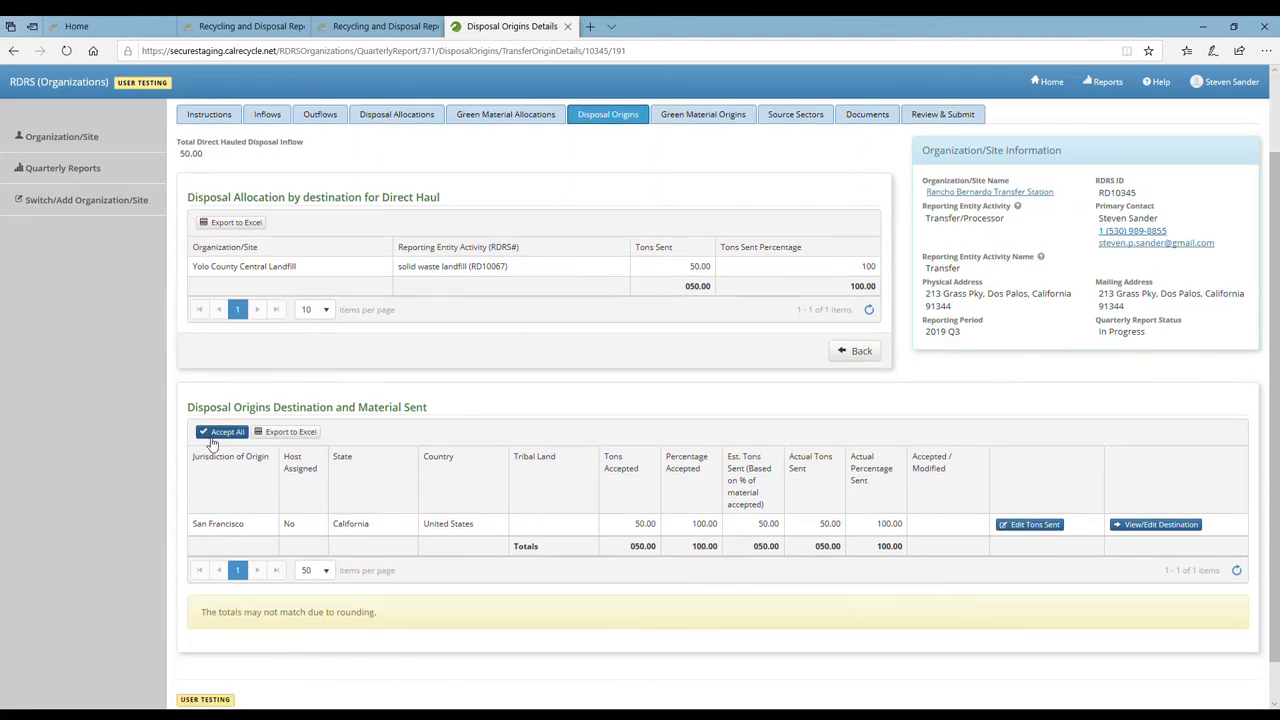
{"action": "left_click", "coordinate": [212, 437]}
{"action": "scroll", "coordinate": [540, 468], "scroll_direction": "up", "scroll_amount": 2}
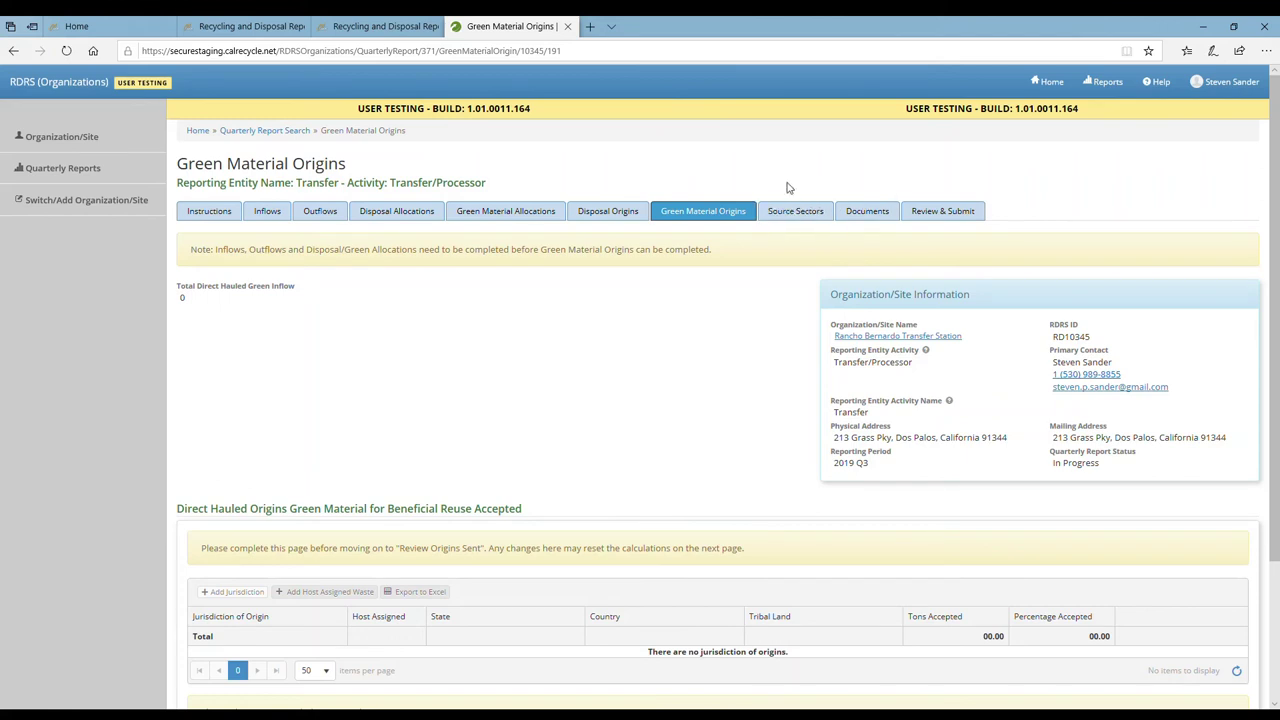
Go to the Source Sectors page showing 50.00 direct-haul disposal tons
{"action": "left_click", "coordinate": [793, 222]}
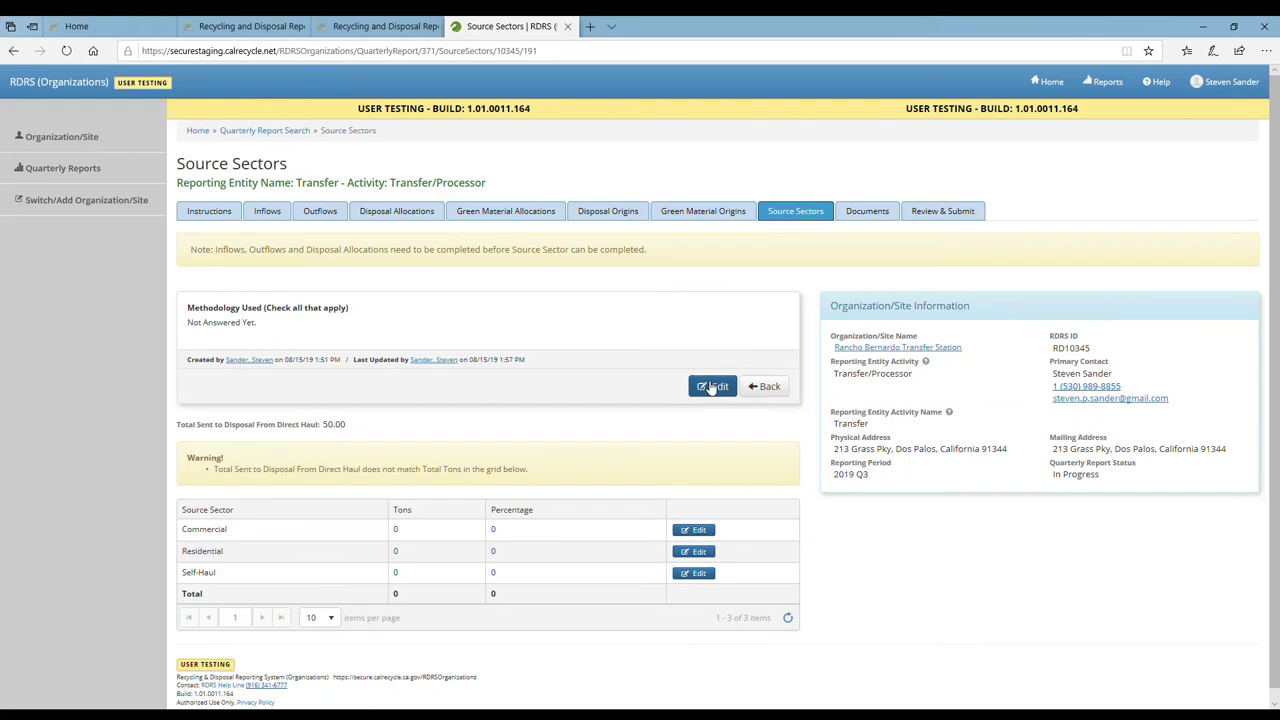
Set the source sector methodology to assignment by truck type and by billing records
{"action": "left_click", "coordinate": [711, 387]}
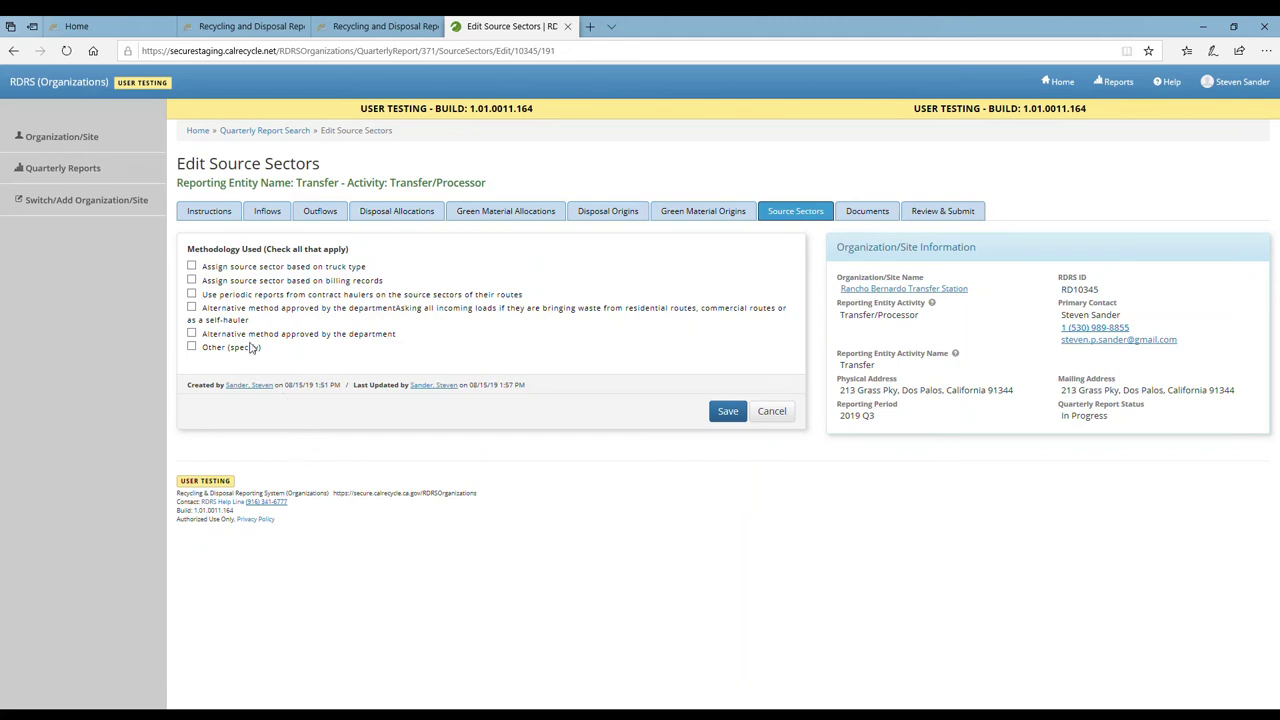
{"action": "left_click", "coordinate": [209, 270]}
{"action": "left_click", "coordinate": [211, 283]}
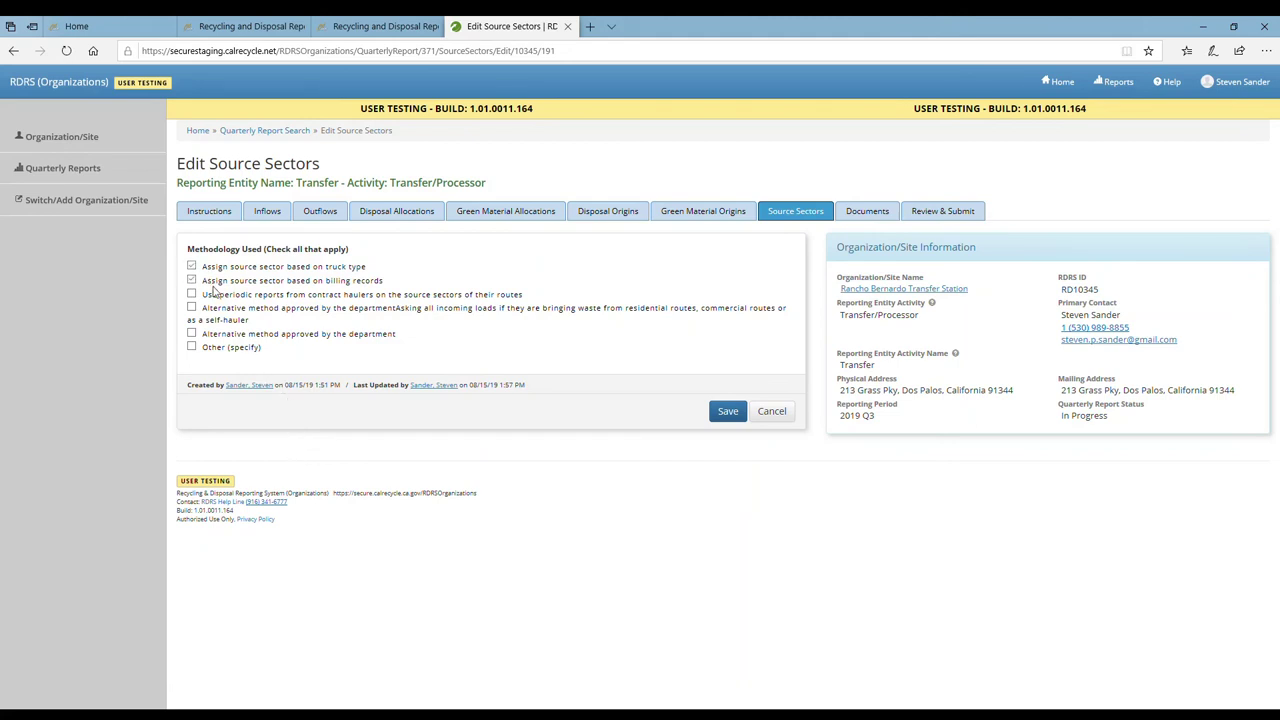
{"action": "left_click", "coordinate": [728, 412]}
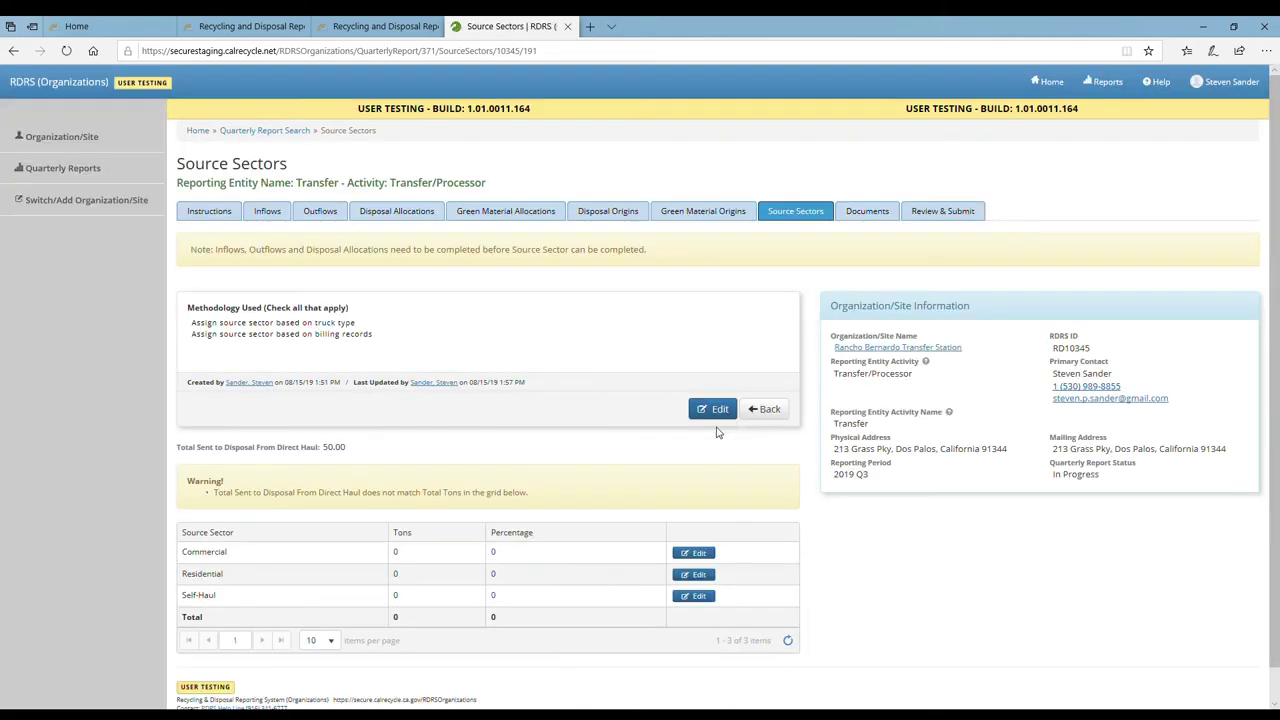
Enter 10 tons for the Commercial sector and 40 tons for Residential, saving each row
{"action": "left_click", "coordinate": [698, 555]}
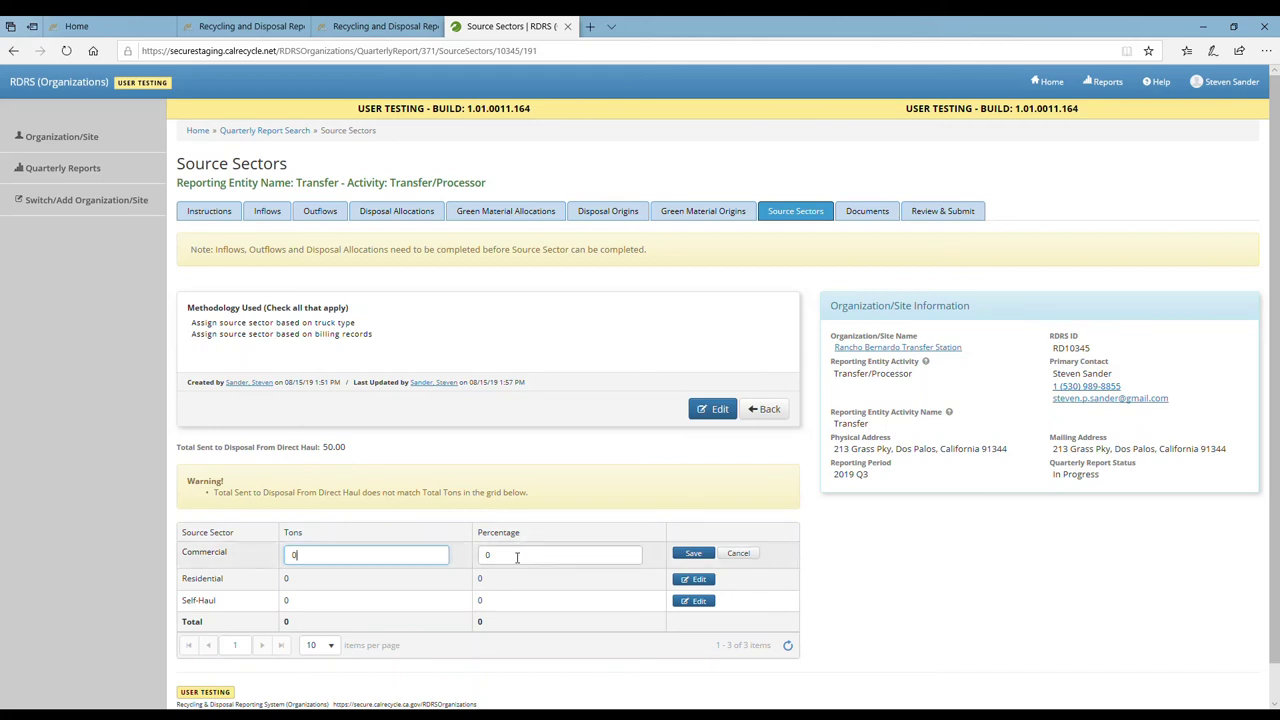
{"action": "double_click", "coordinate": [368, 561]}
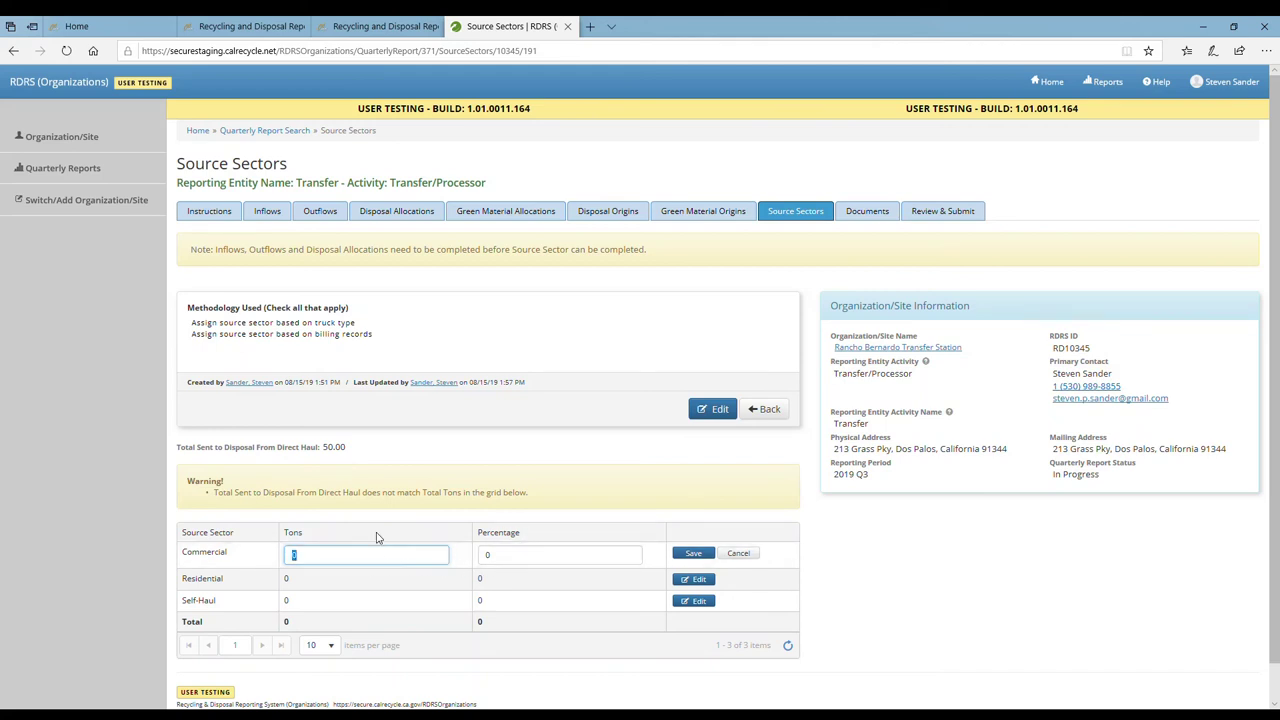
{"action": "type", "text": "10"}
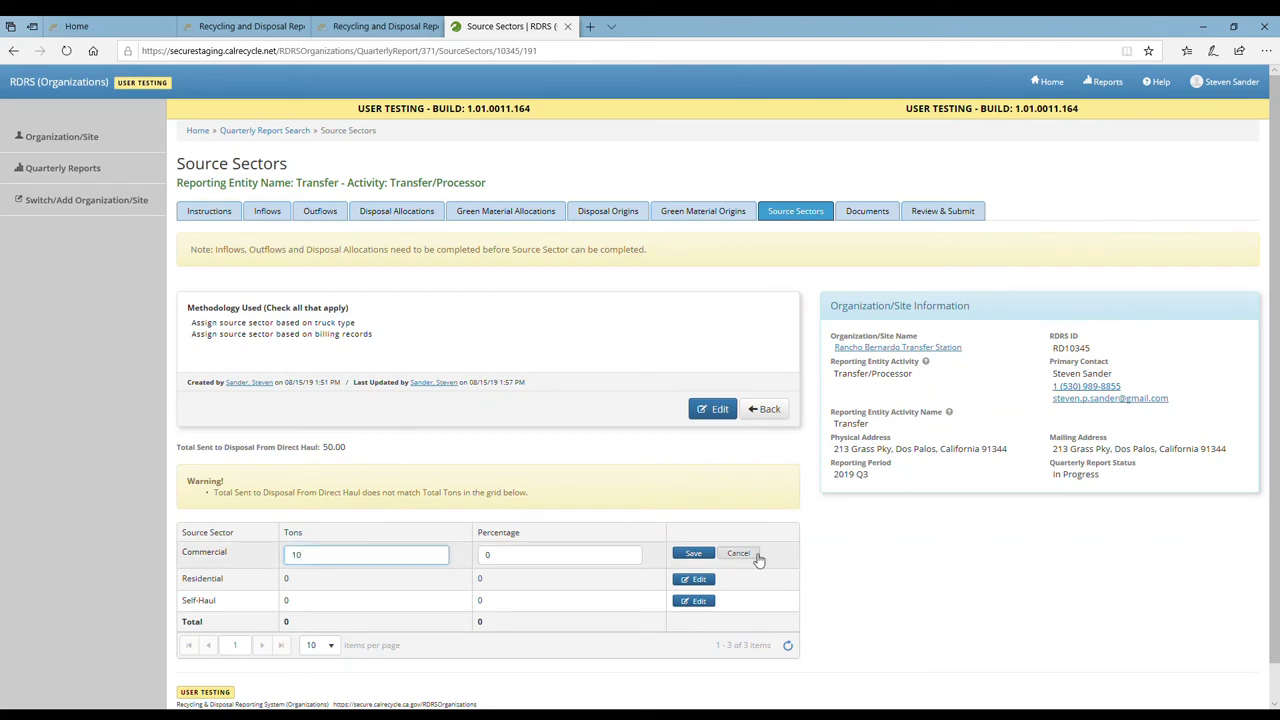
{"action": "left_click", "coordinate": [682, 558]}
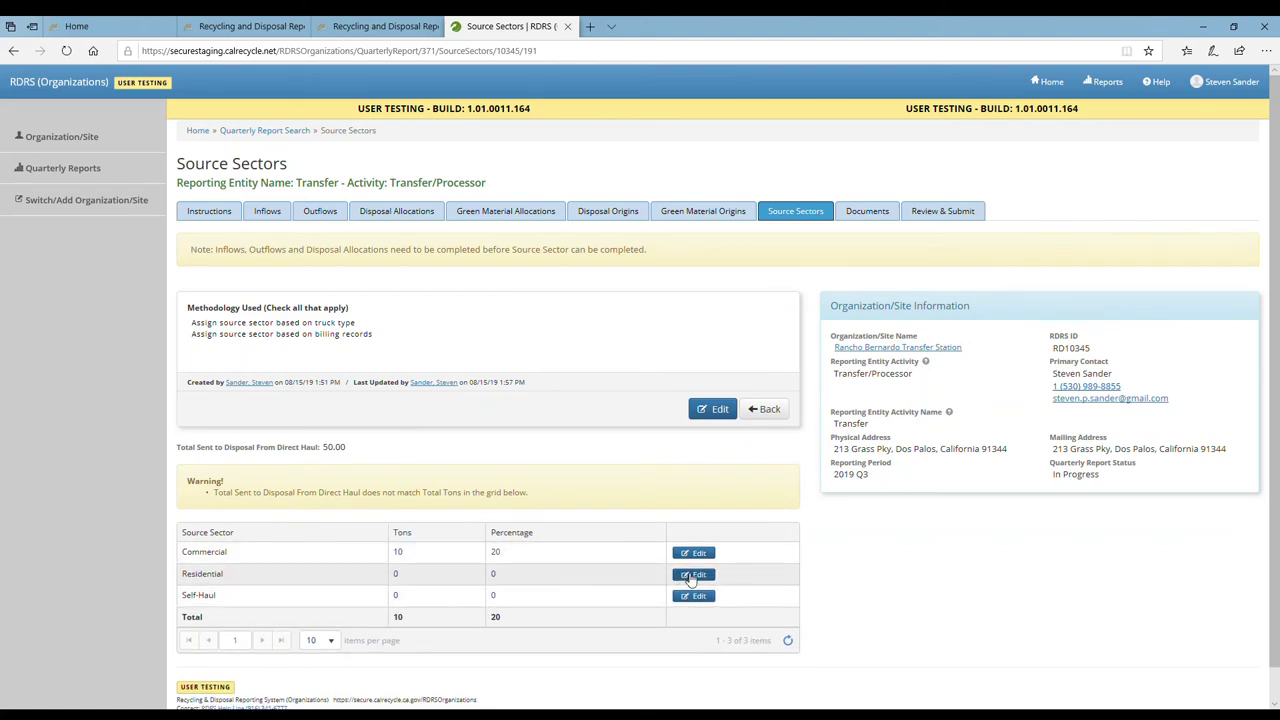
{"action": "left_click", "coordinate": [690, 579]}
{"action": "double_click", "coordinate": [381, 587]}
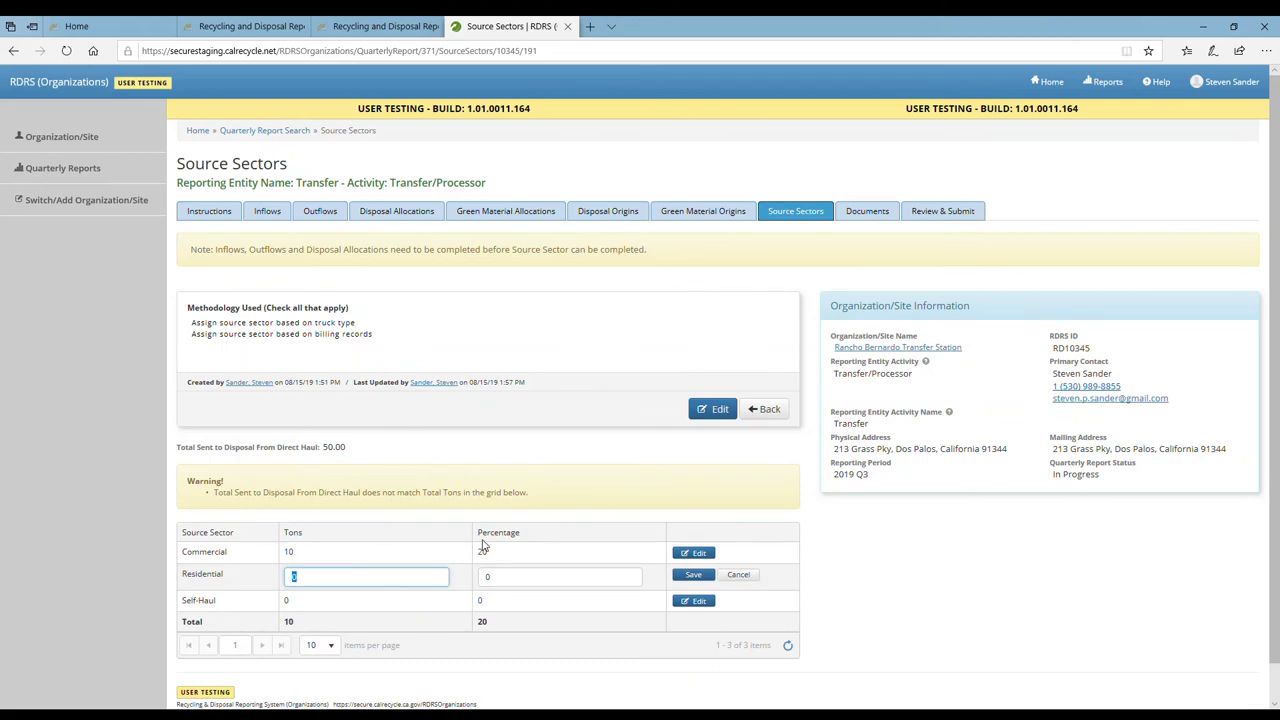
{"action": "type", "text": "40"}
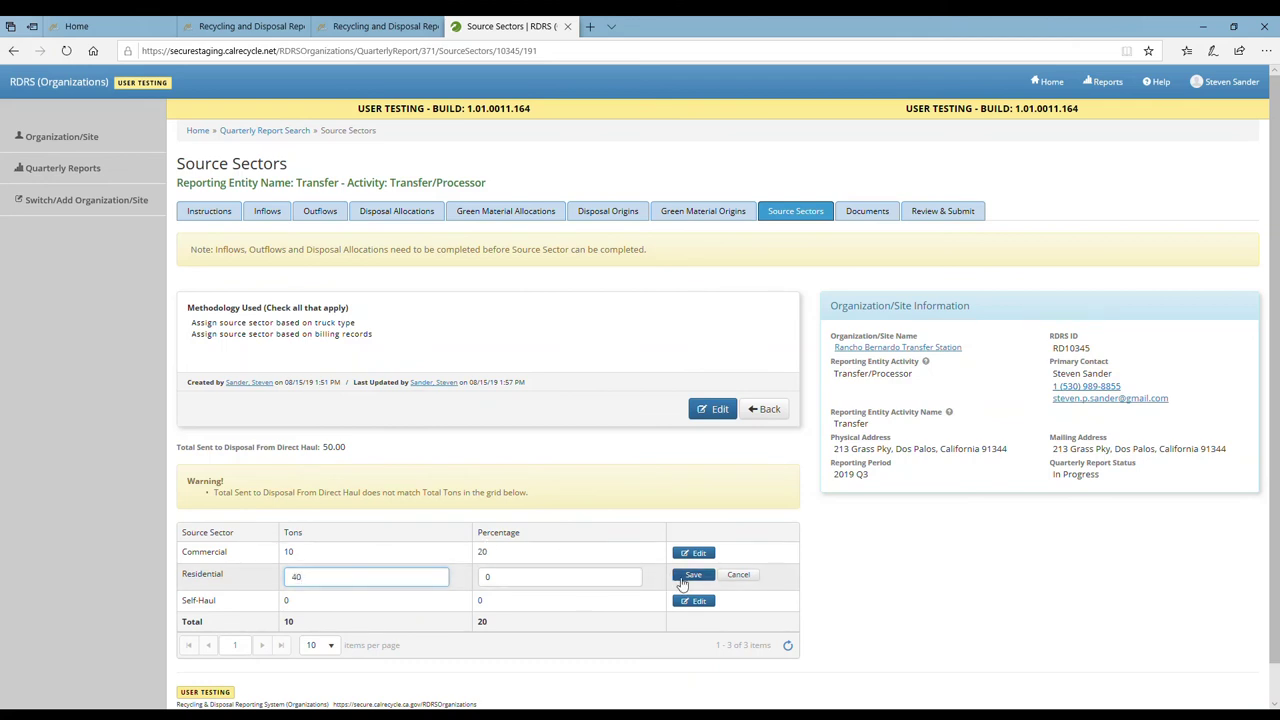
{"action": "left_click", "coordinate": [693, 575]}
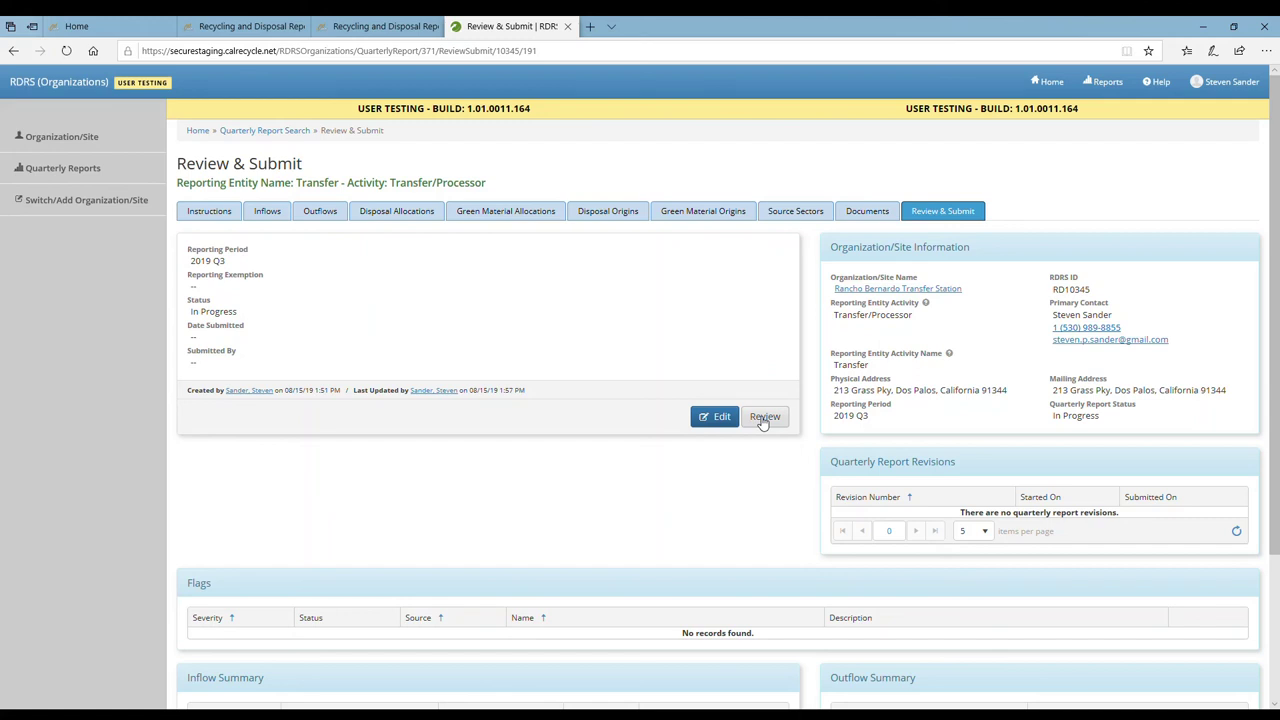
Review the Review & Submit inflow and outflow summaries, each totaling 50 tons of solid waste
{"action": "scroll", "coordinate": [763, 420], "scroll_direction": "down", "scroll_amount": 3}
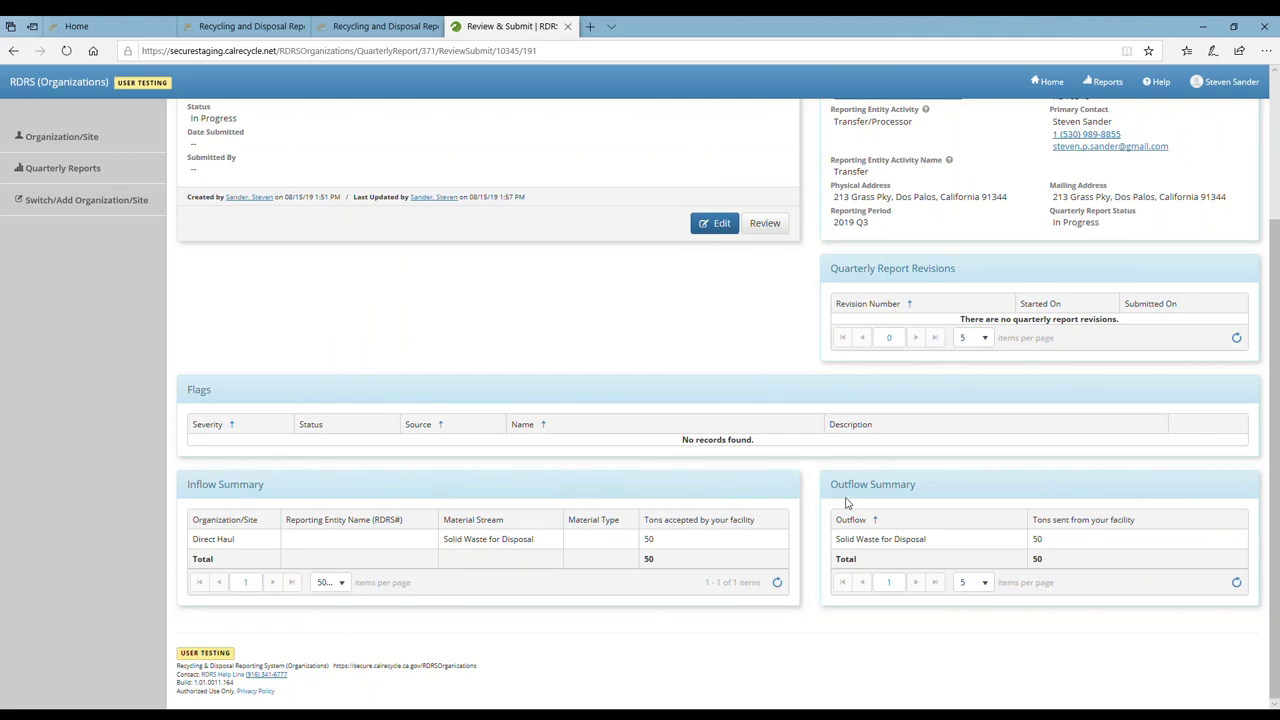
{"action": "scroll", "coordinate": [845, 502], "scroll_direction": "up", "scroll_amount": 3}
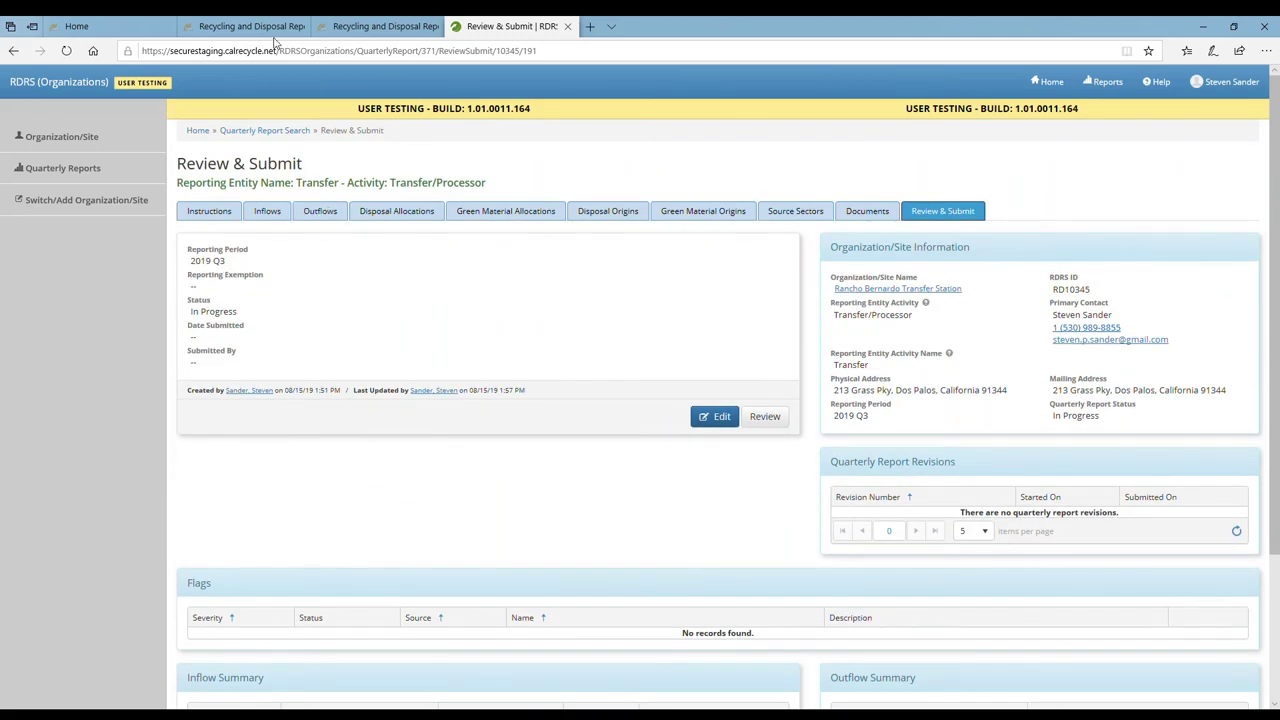
Switch to the third browser tab showing the RDRS information page with its Log into RDRS section
{"action": "left_click", "coordinate": [370, 26]}
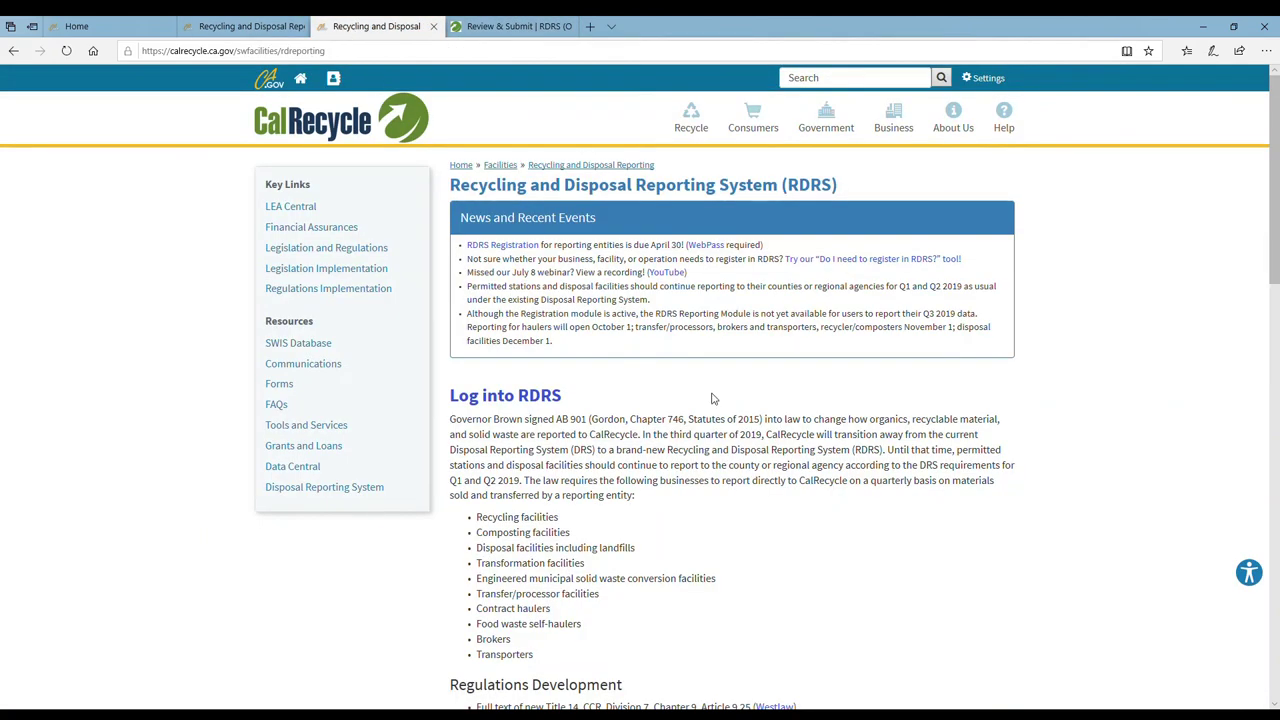